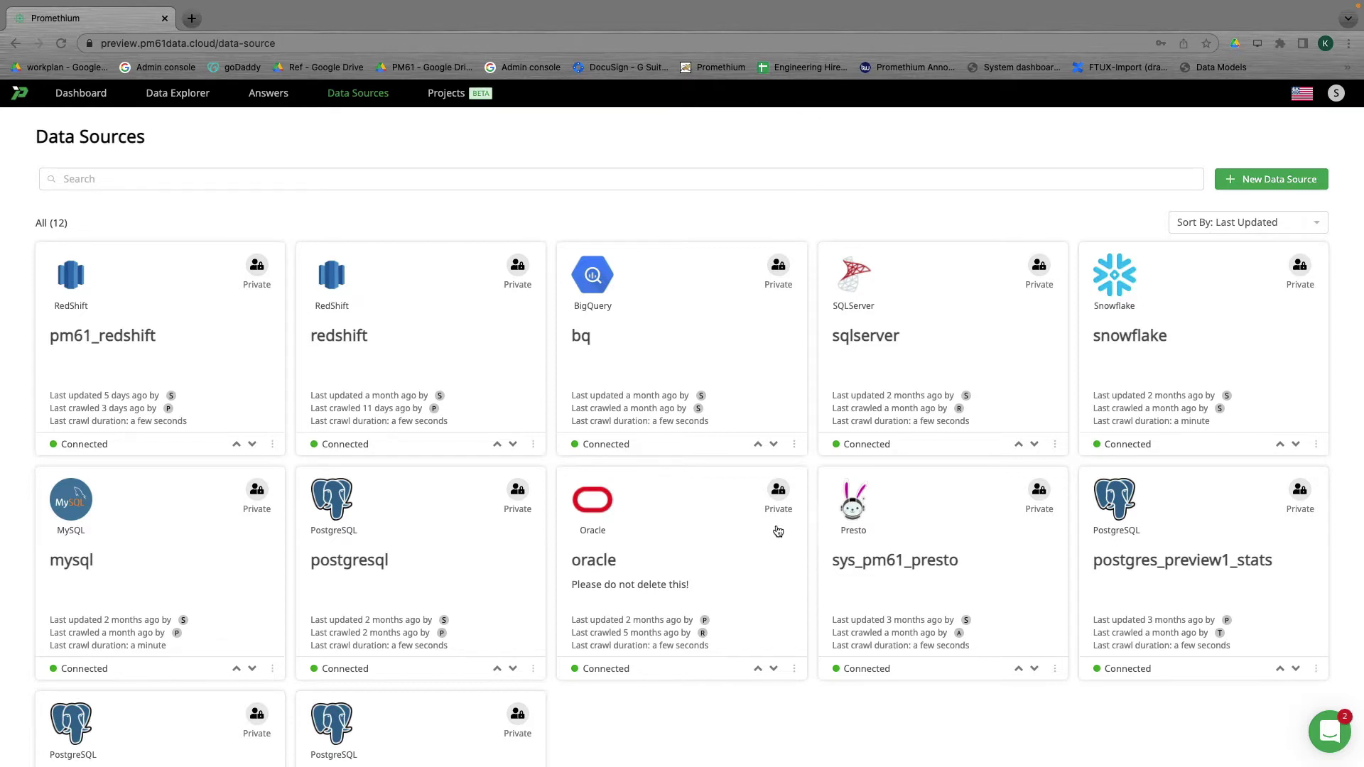
Step: Scroll through the 12 connected data sources, such as pm61_redshift, bq, snowflake and oracle
scroll(774, 541, down, 2)
scroll(775, 541, up, 2)
scroll(774, 541, down, 1)
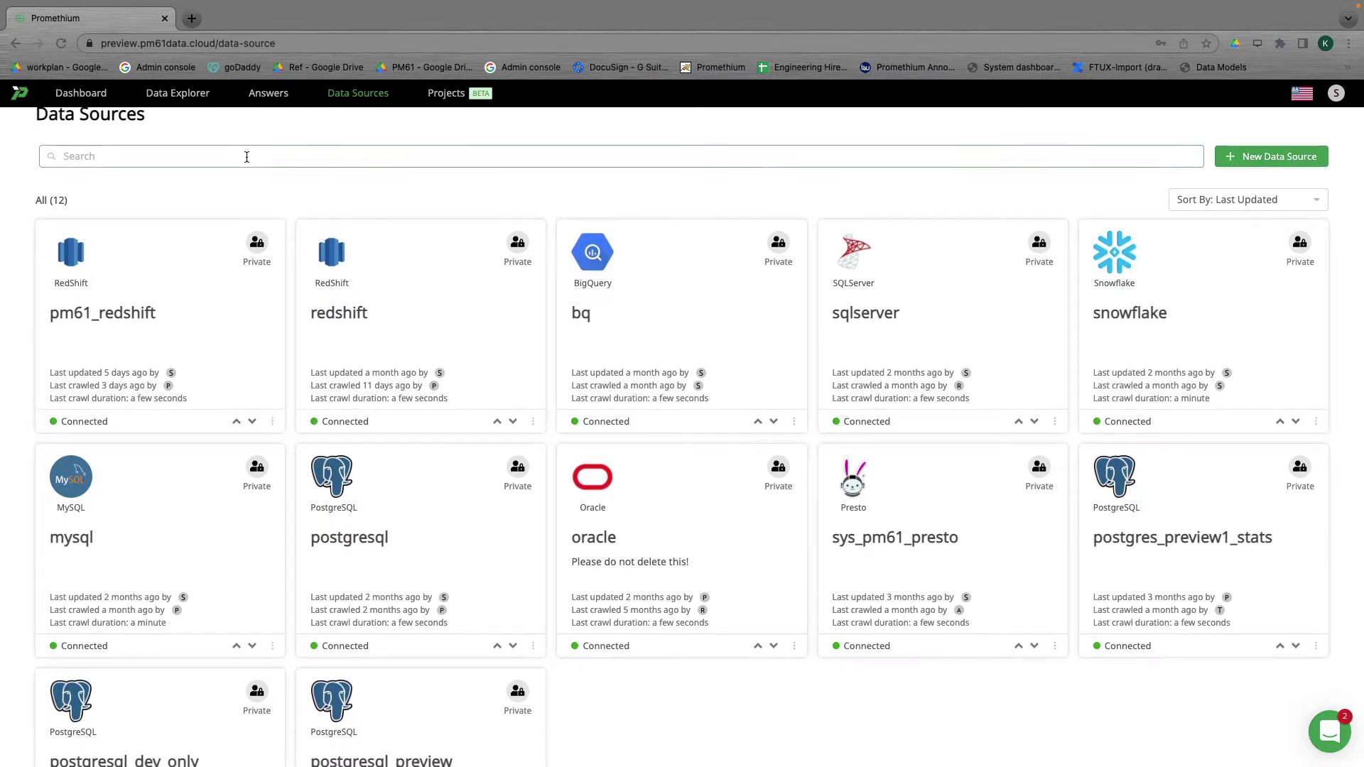
Step: Search the Answers list for 'radio revenue subscriptions by agent'
click(282, 101)
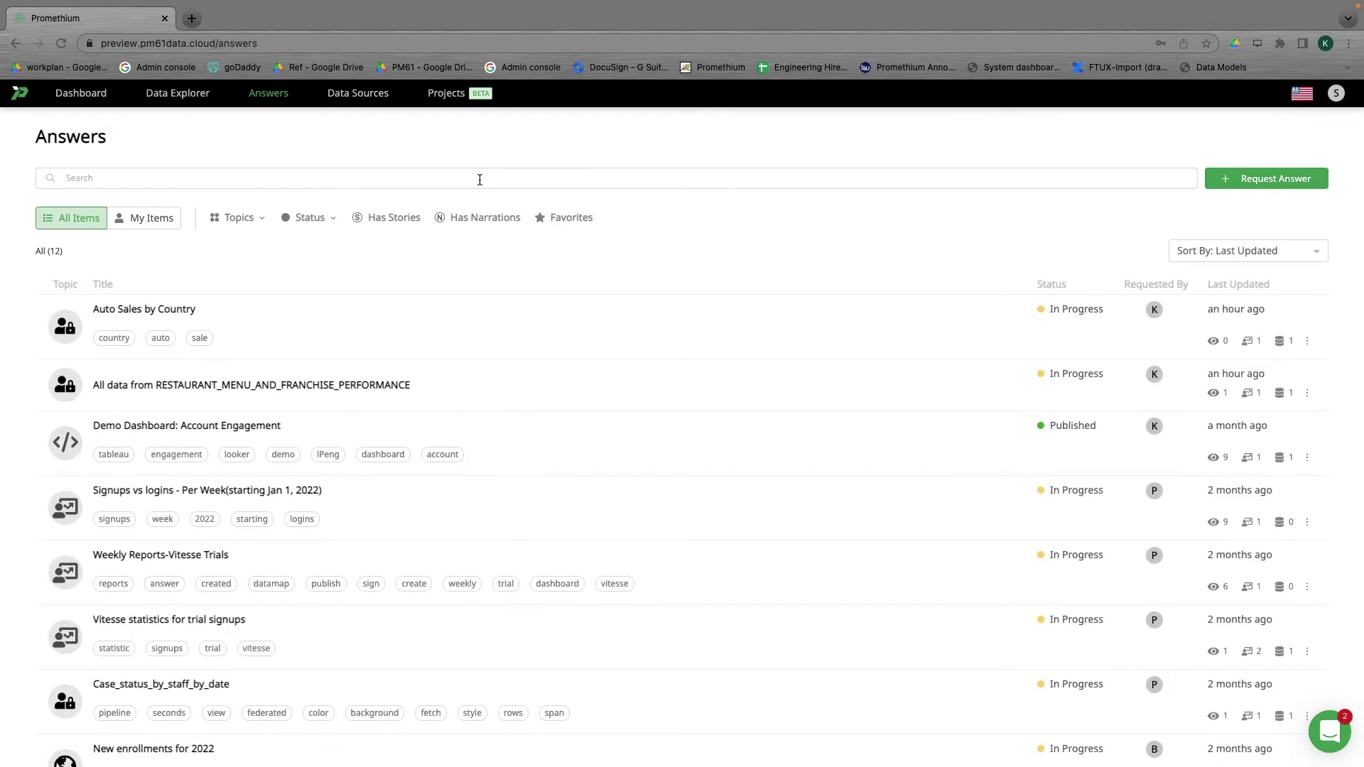
text(radio revenue subscriptions by agent)
key(Return)
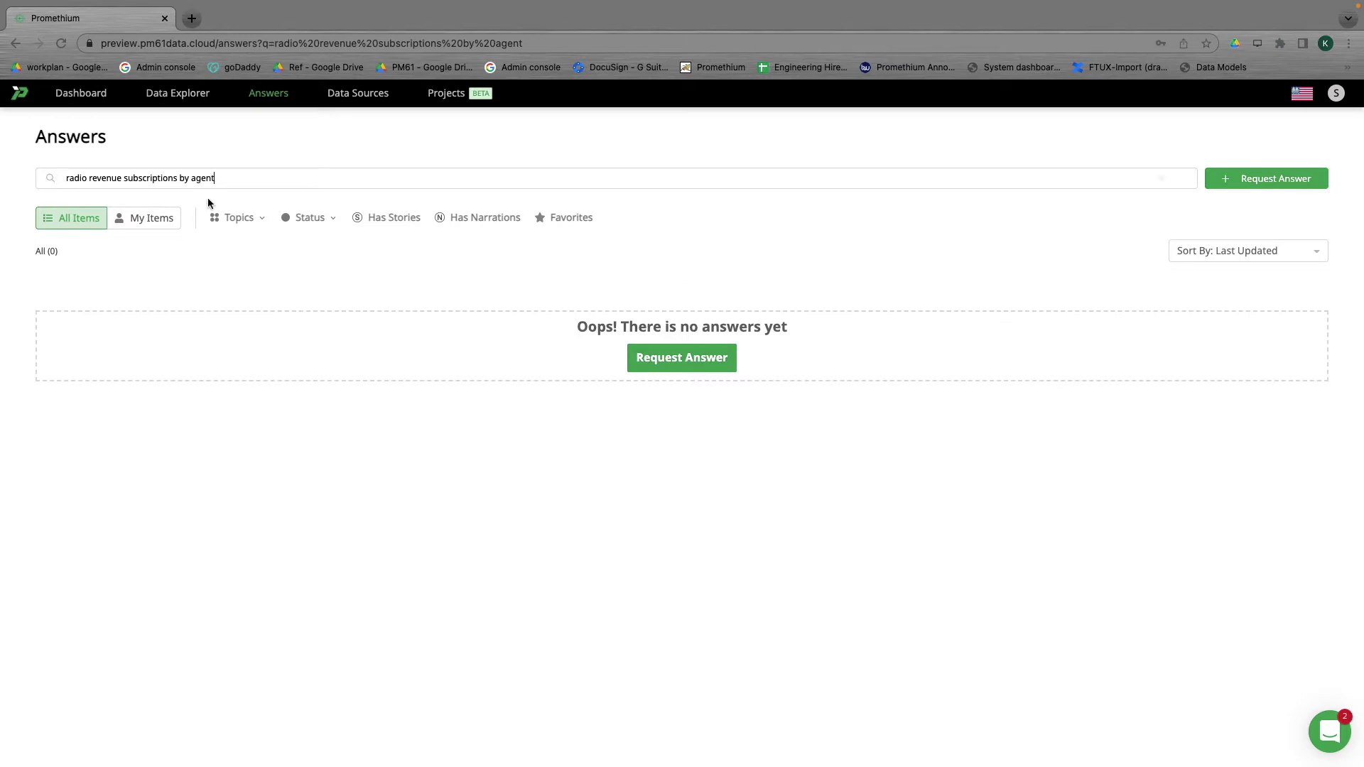
Step: Request a new answer and assign it to a team member
click(1267, 185)
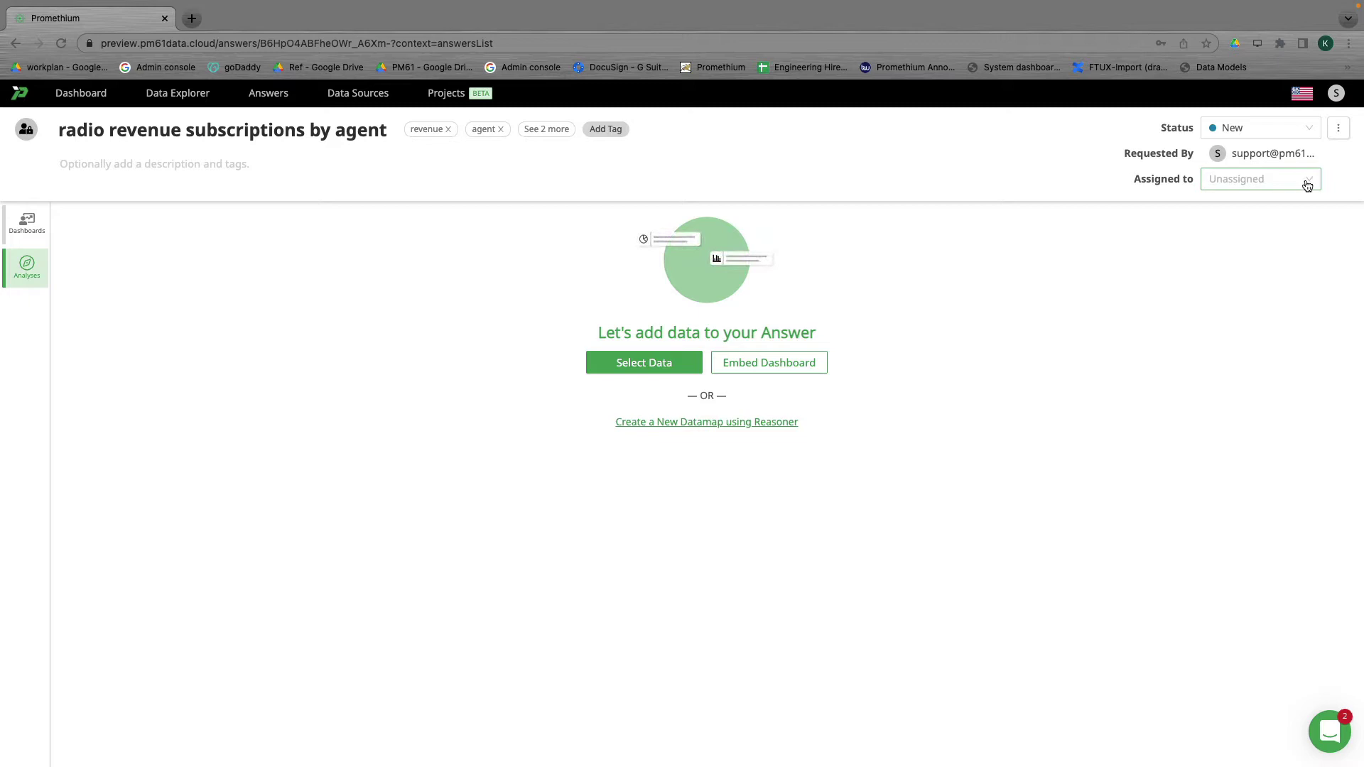
click(1307, 185)
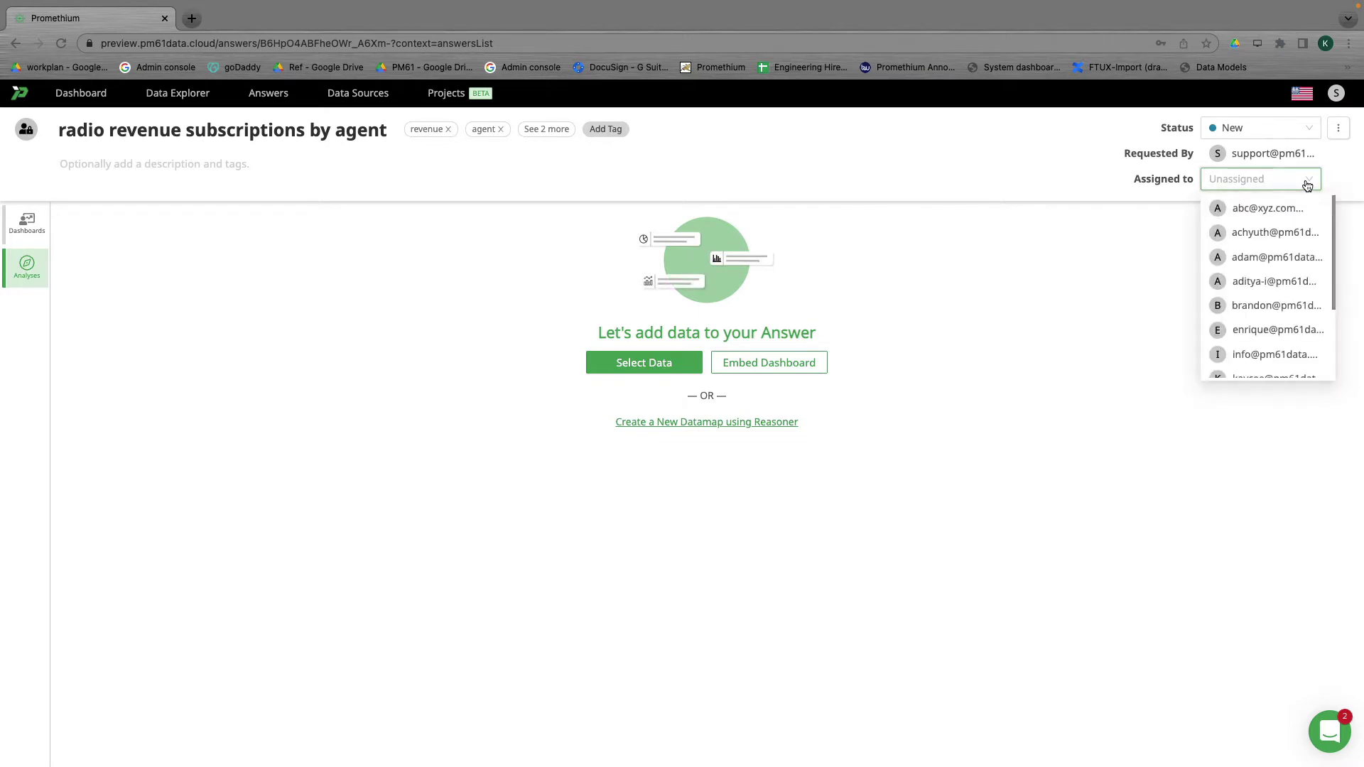
scroll(1261, 284, down, 2)
click(1259, 294)
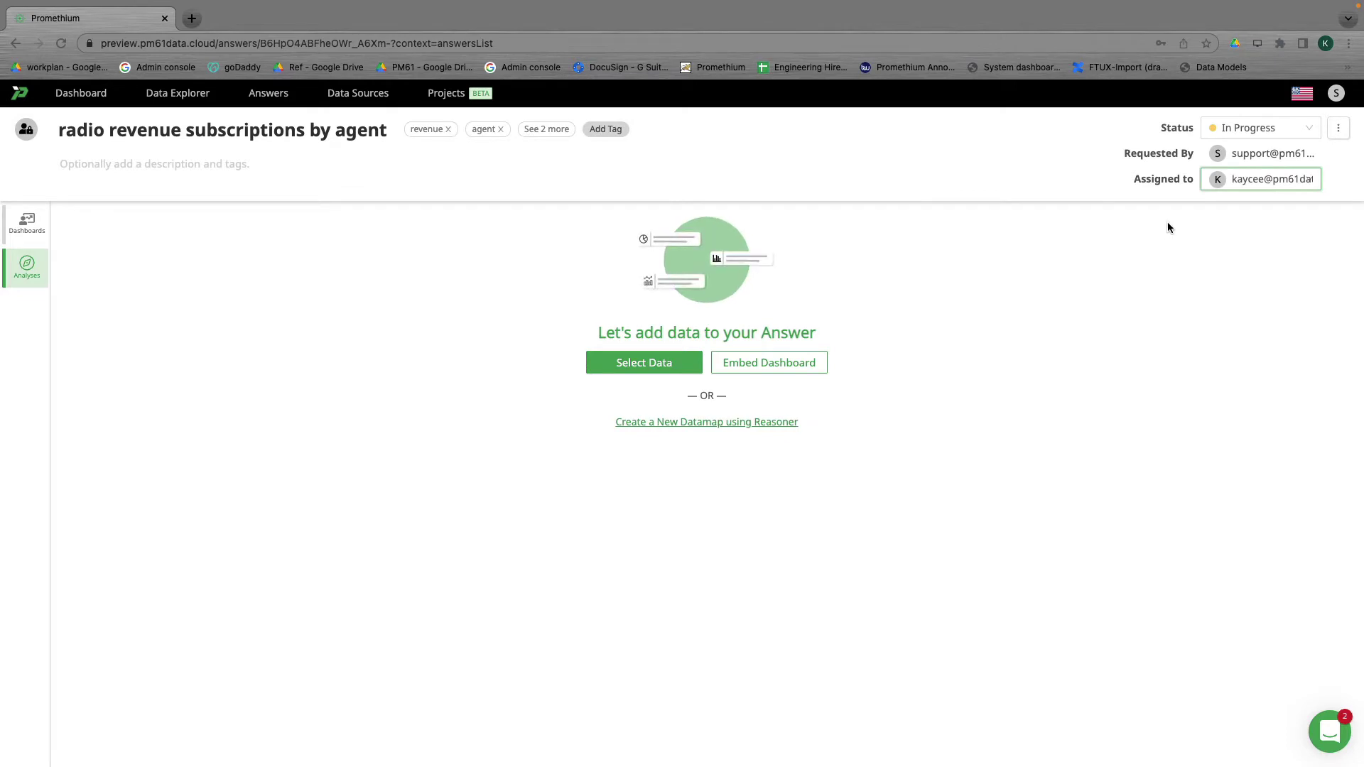
Step: Switch to the other browser window's desktop and go to the Answers list
key(ctrl+Up)
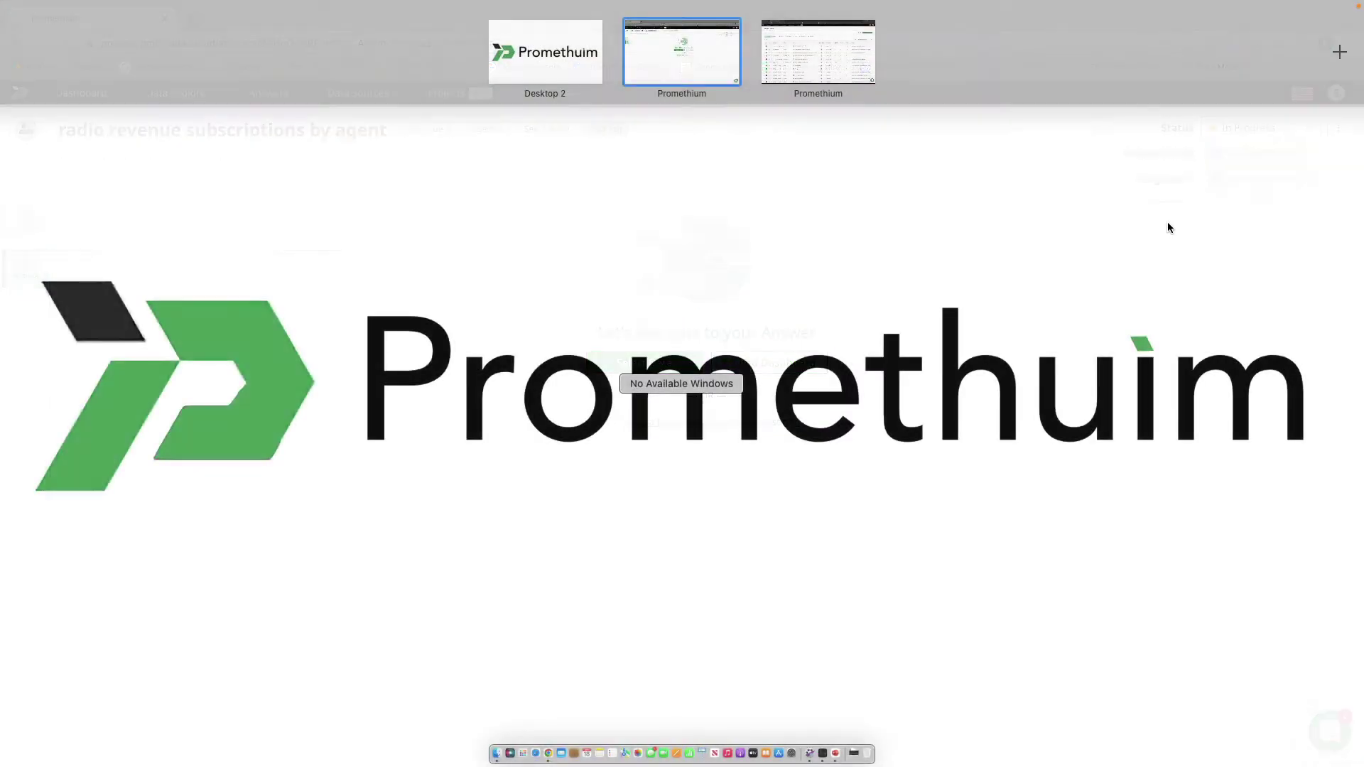
click(851, 91)
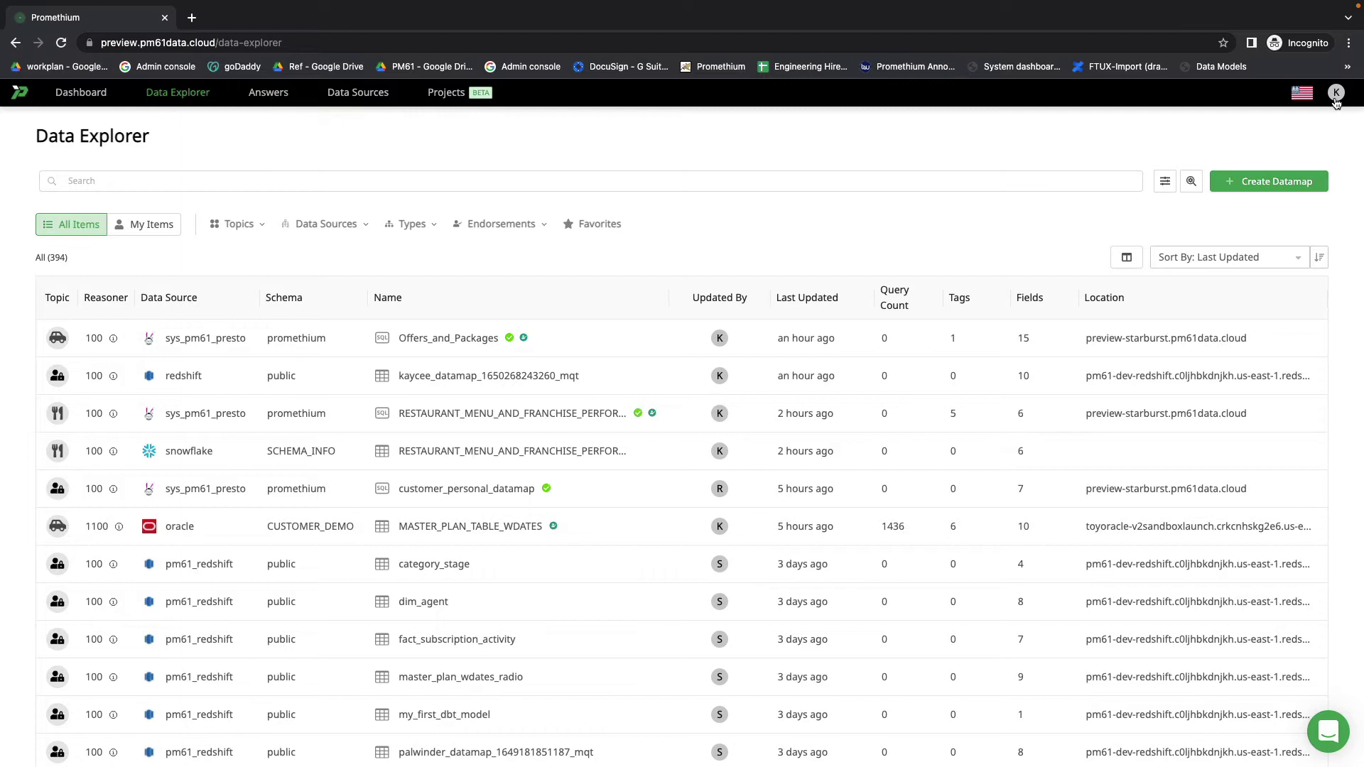
click(256, 97)
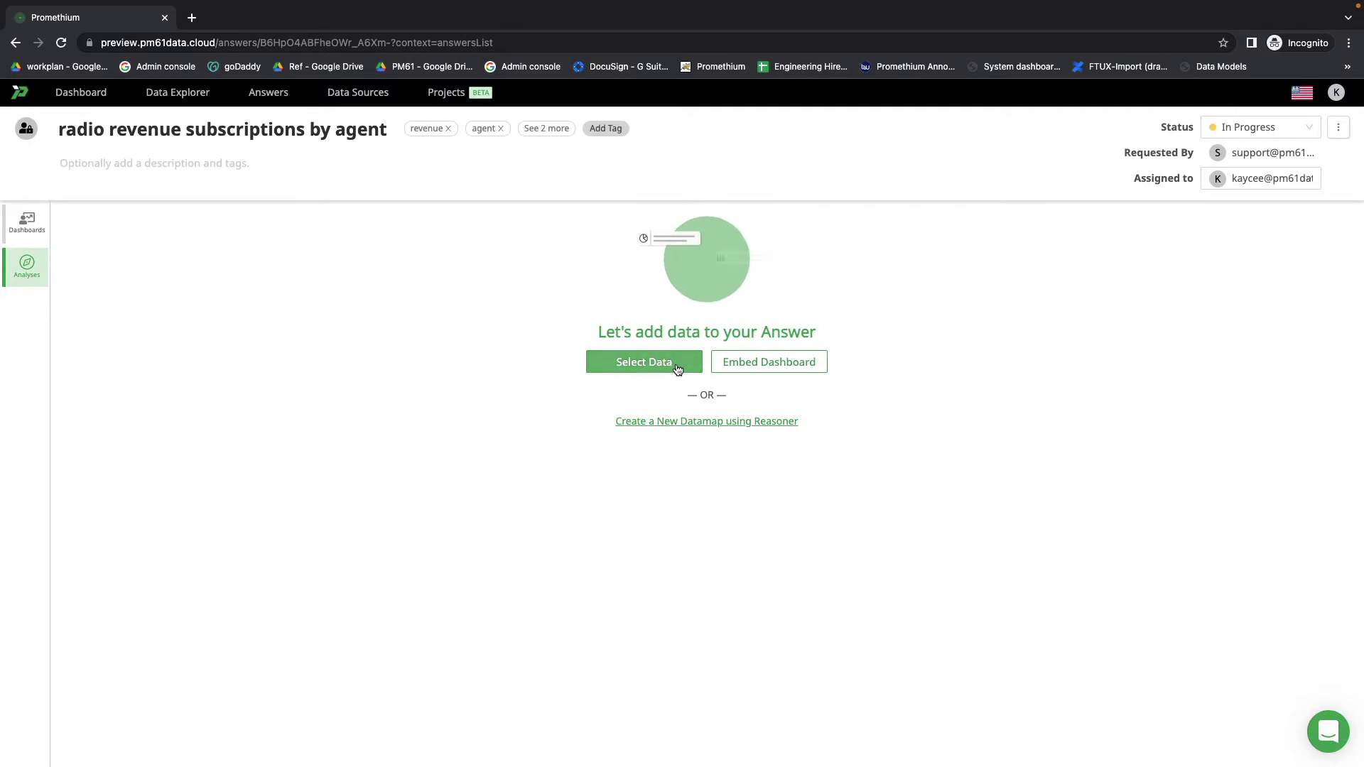
Step: Browse tables for the answer's data, sorted by Reasoner Score with FACT_SUBSCRIPTION_ACTIVITY first
click(677, 366)
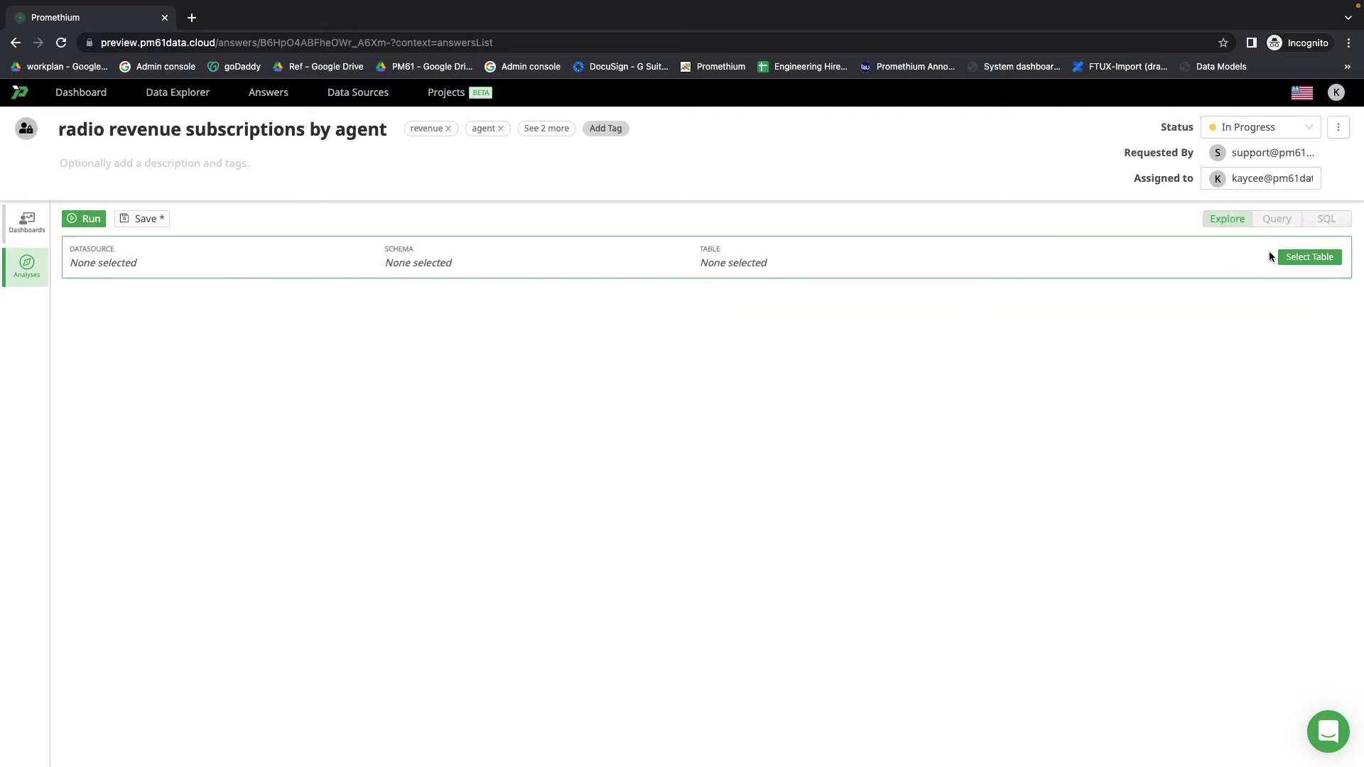
click(1313, 259)
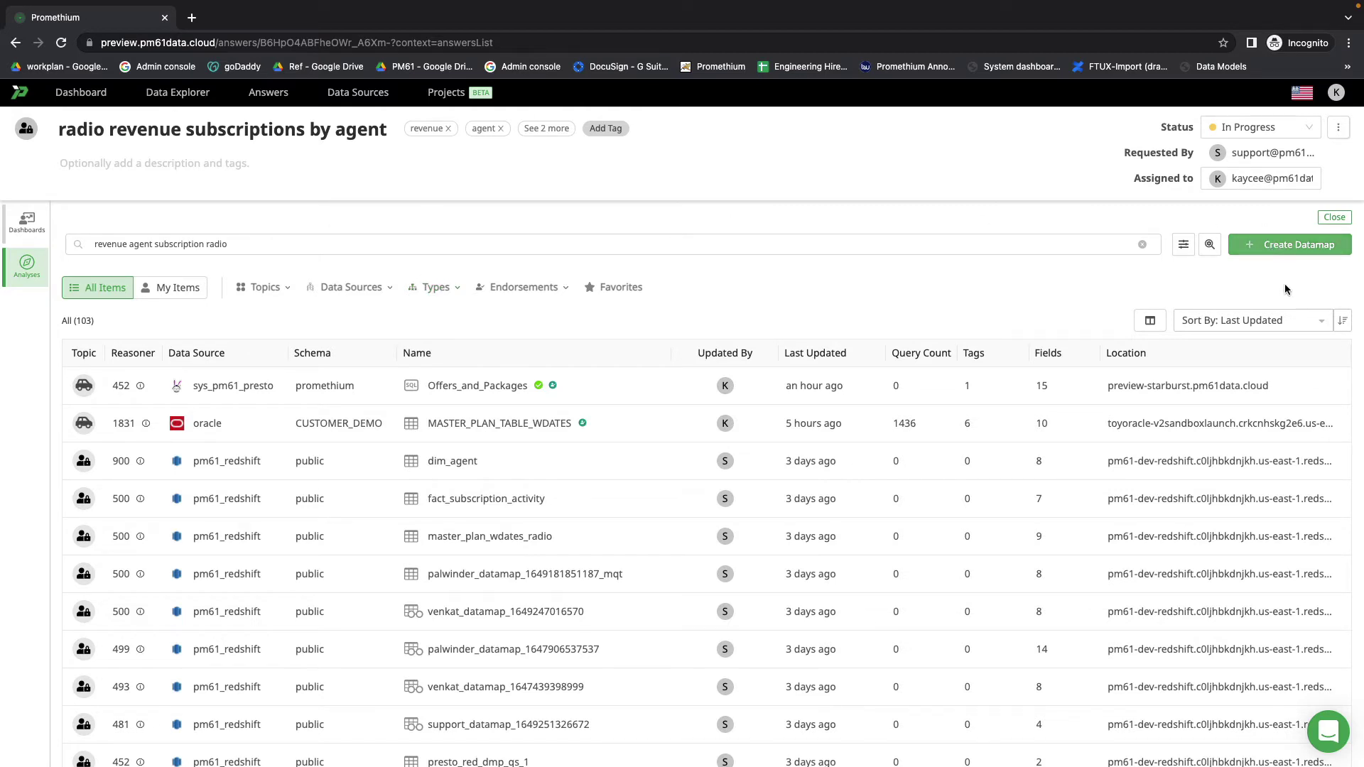
click(1305, 327)
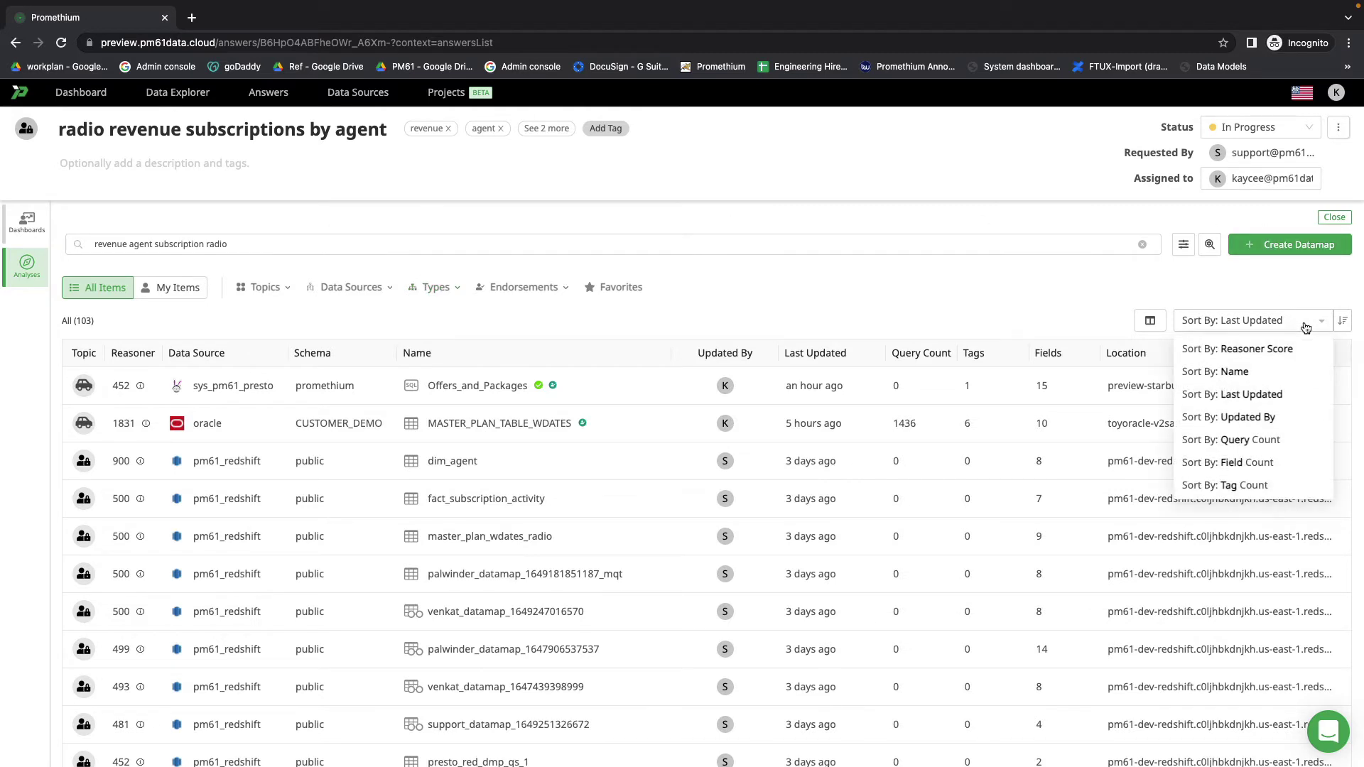
click(1264, 349)
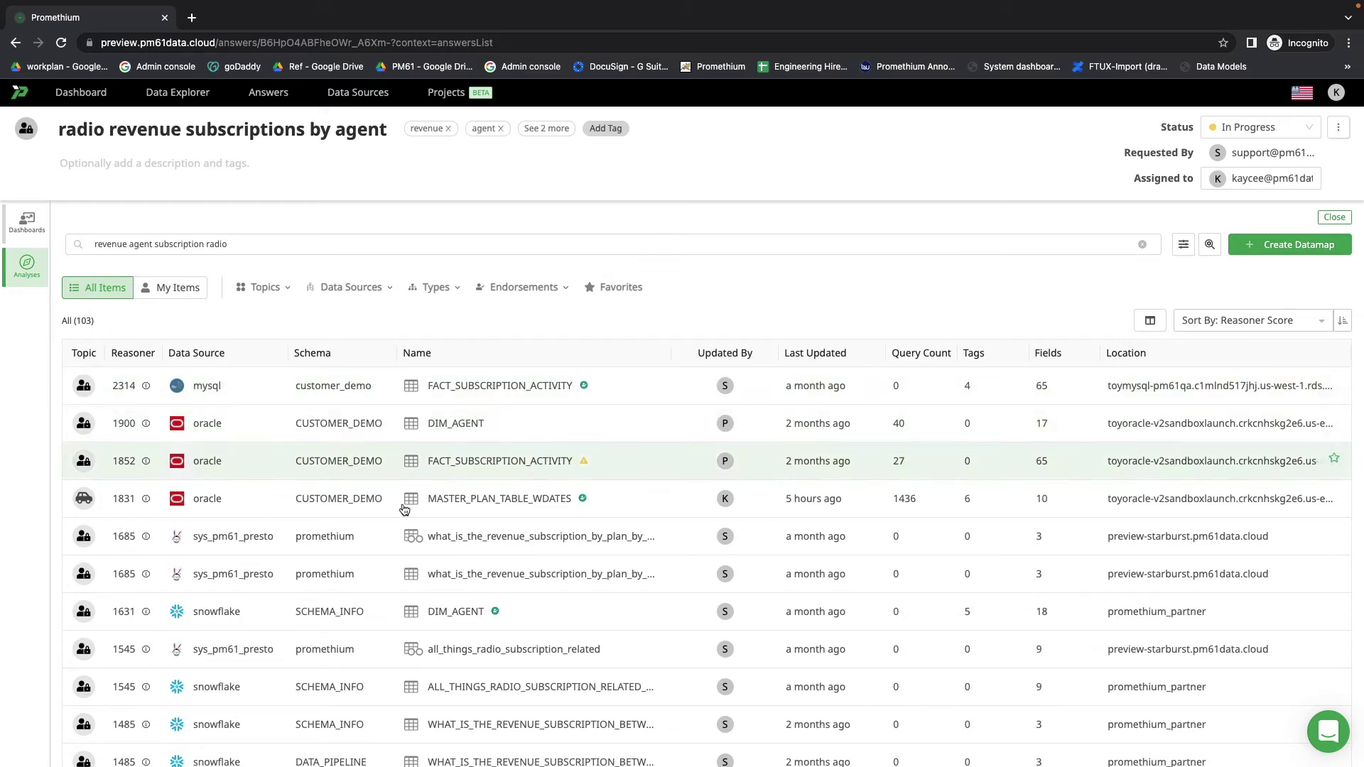
Step: Filter the 103 matching tables down to the 6 endorsed ones
scroll(395, 590, down, 1)
scroll(395, 590, down, 2)
scroll(396, 589, up, 1)
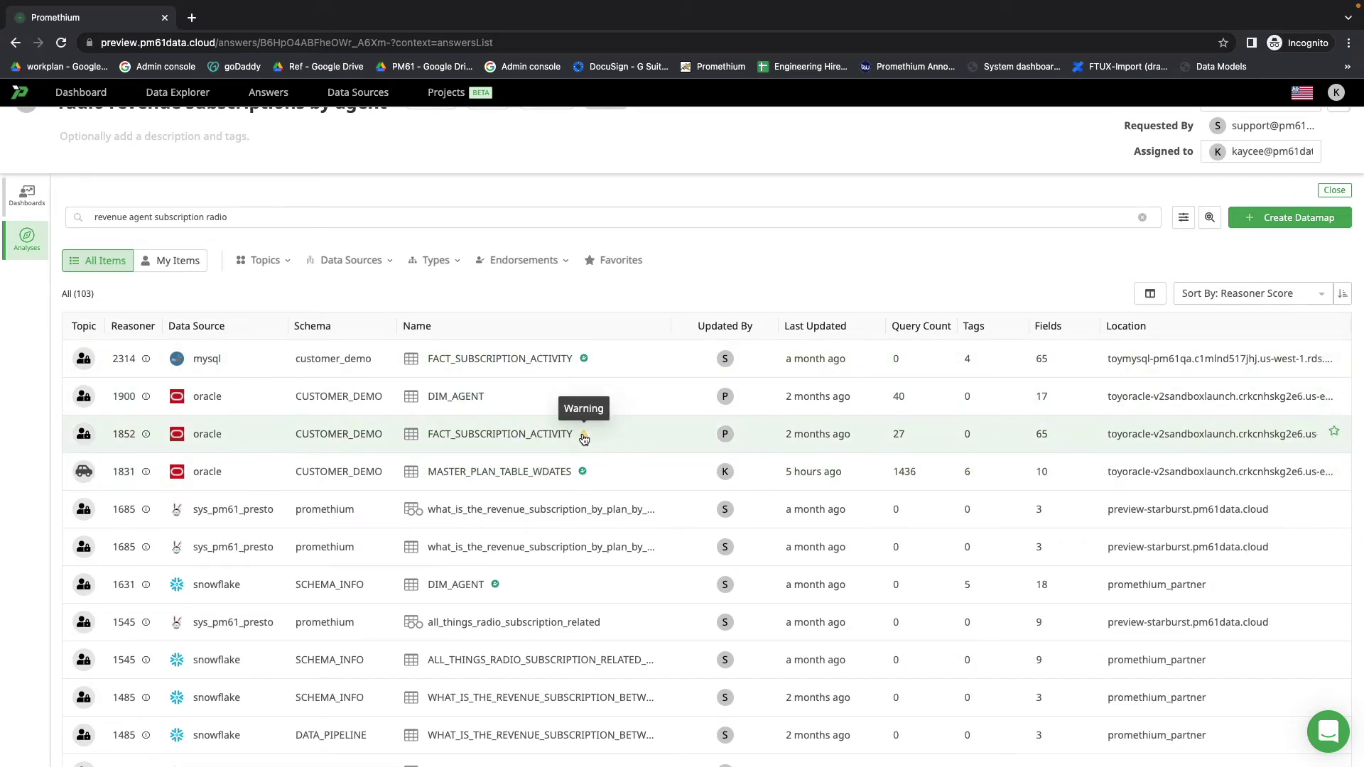
click(538, 268)
click(496, 297)
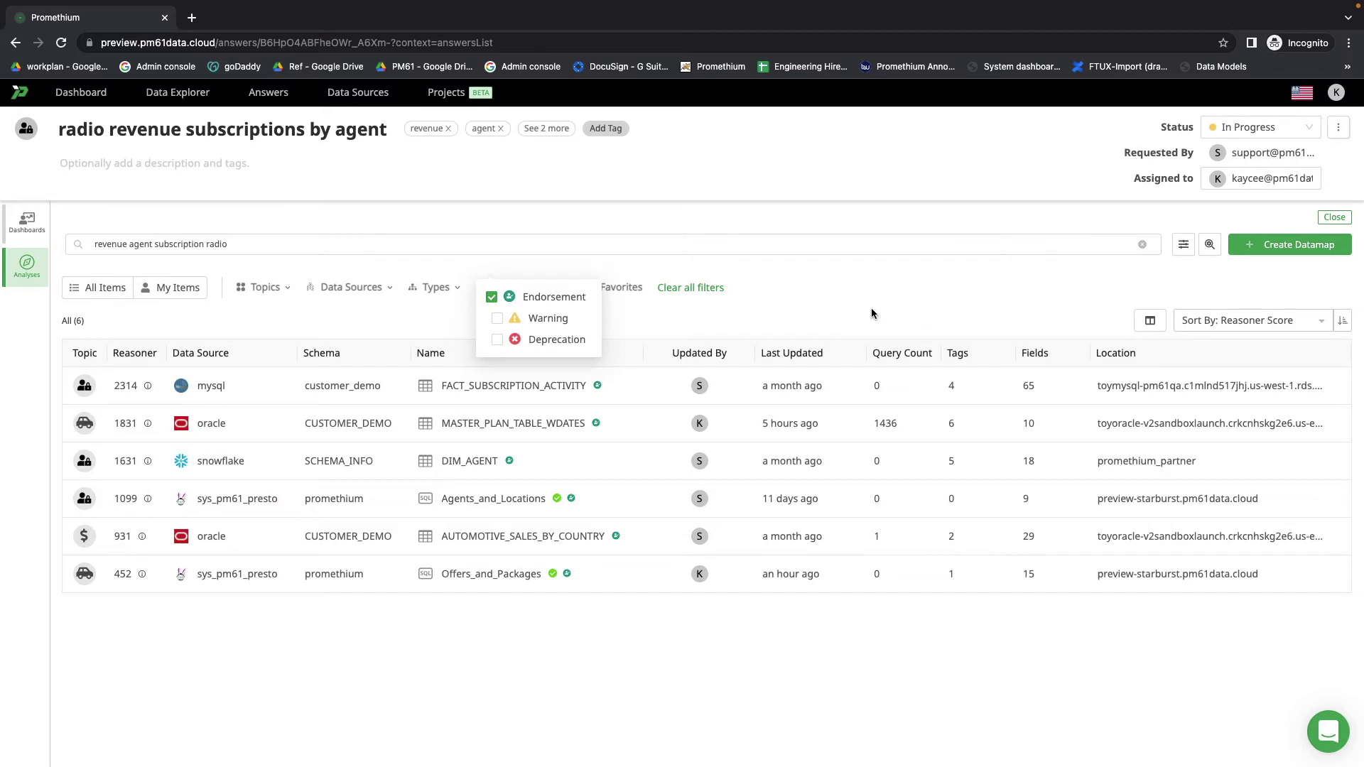
click(870, 313)
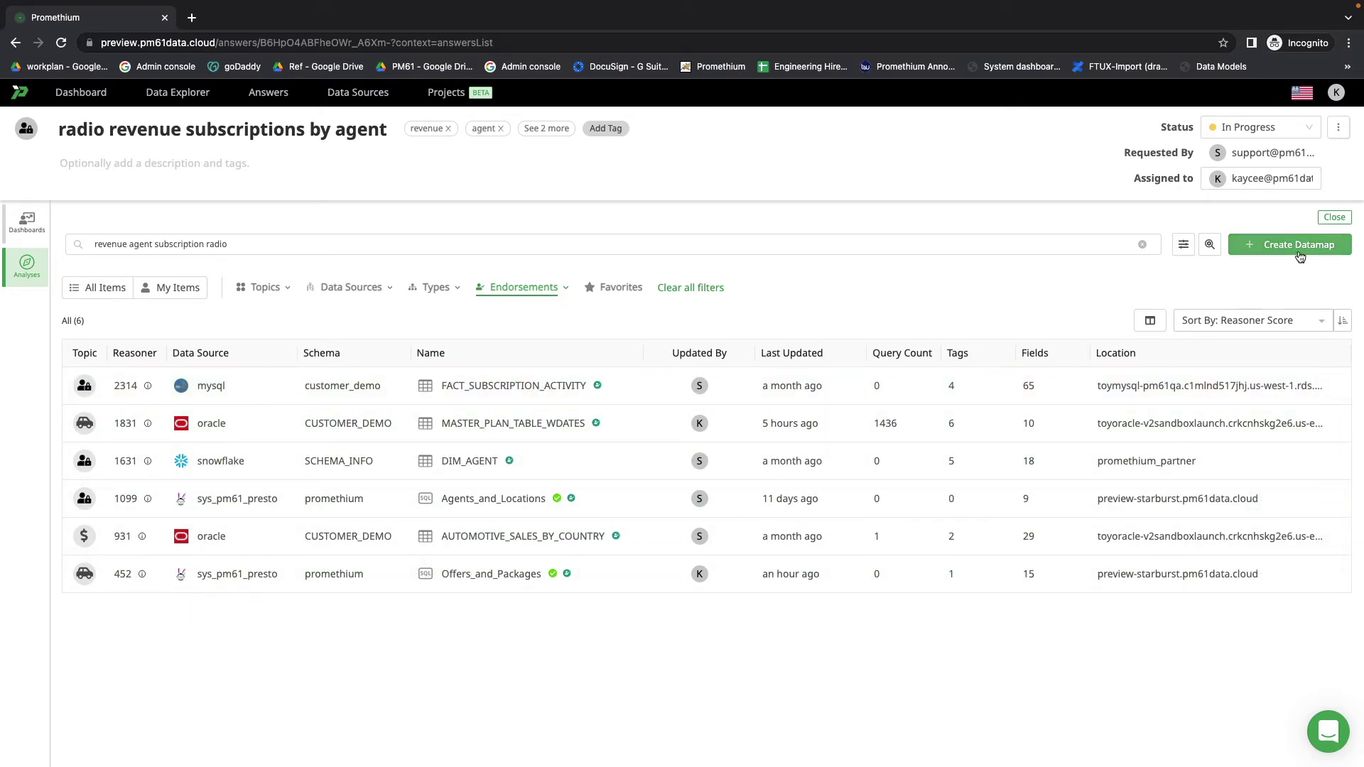
Step: Start a no-code datamap and browse its tables sorted by Reasoner Score
click(1260, 246)
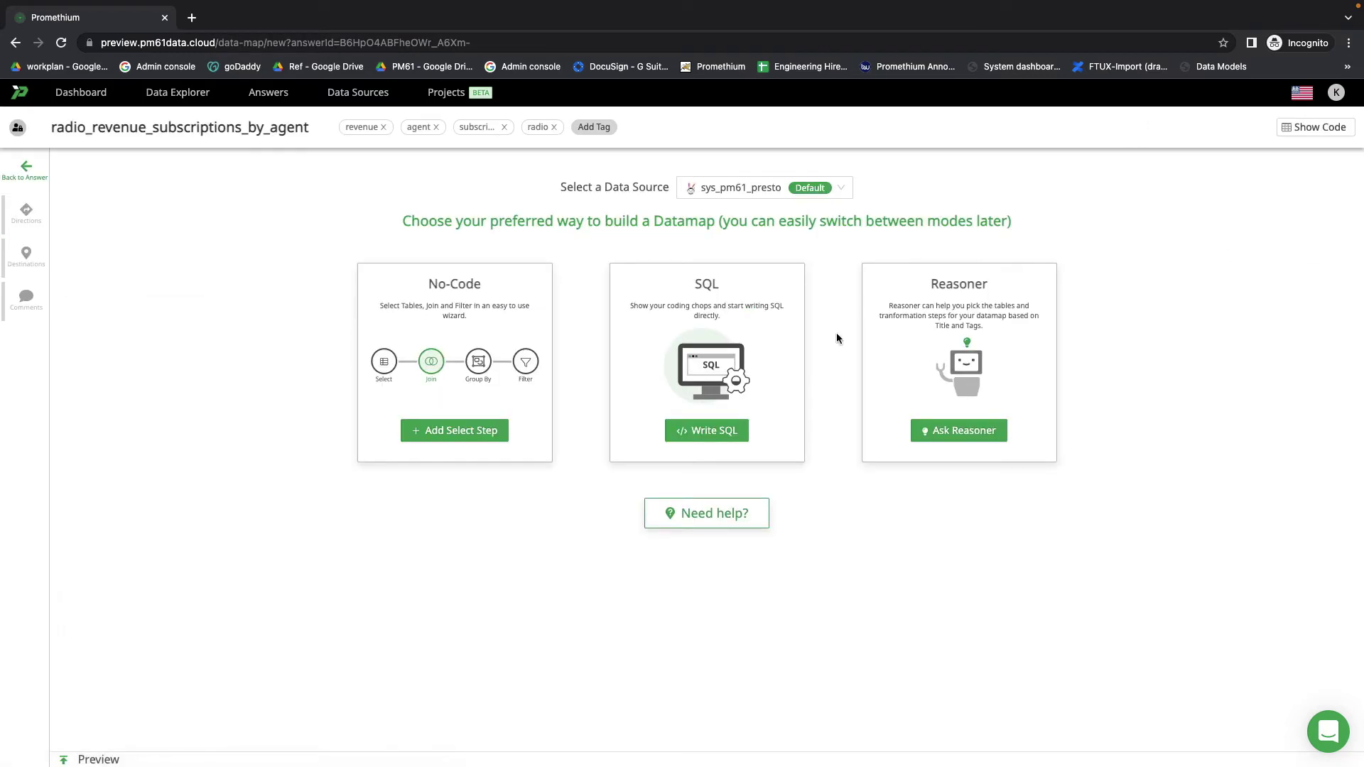
click(470, 431)
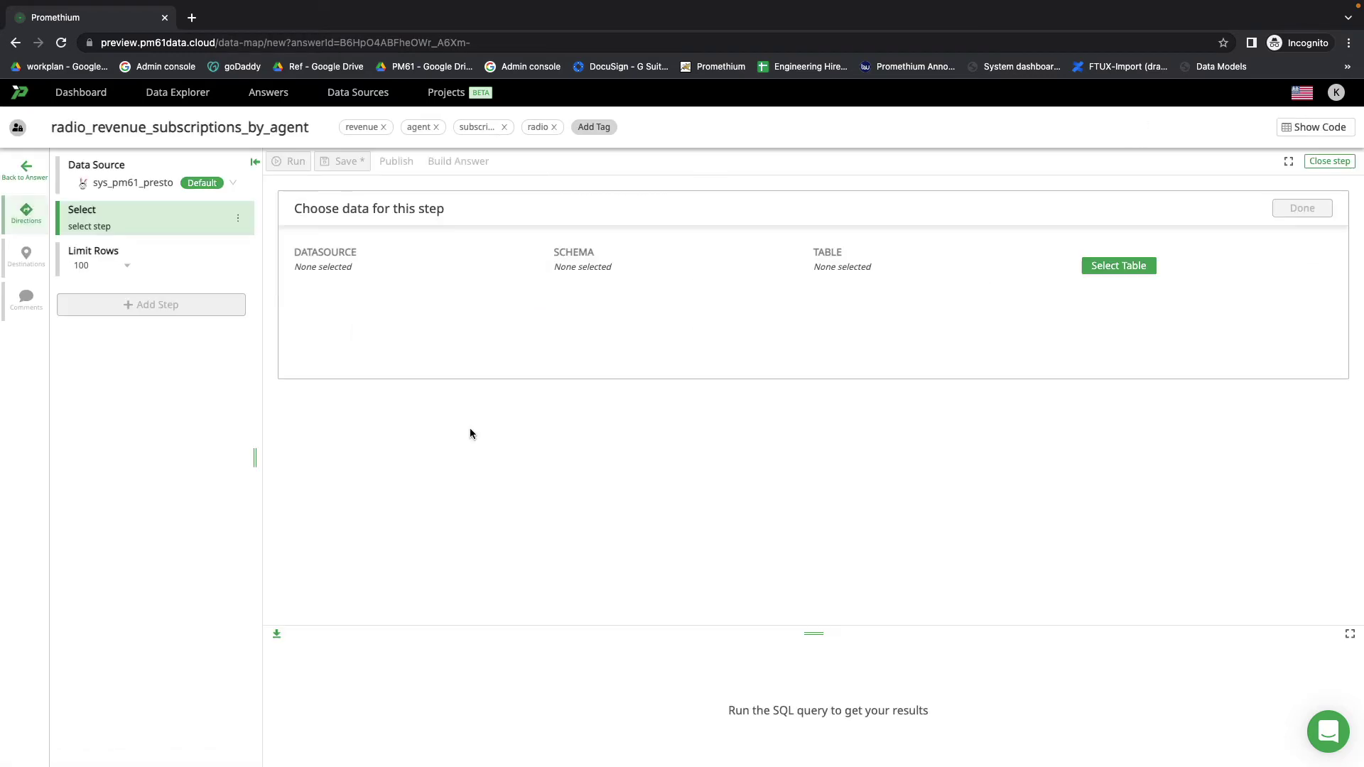
click(1106, 271)
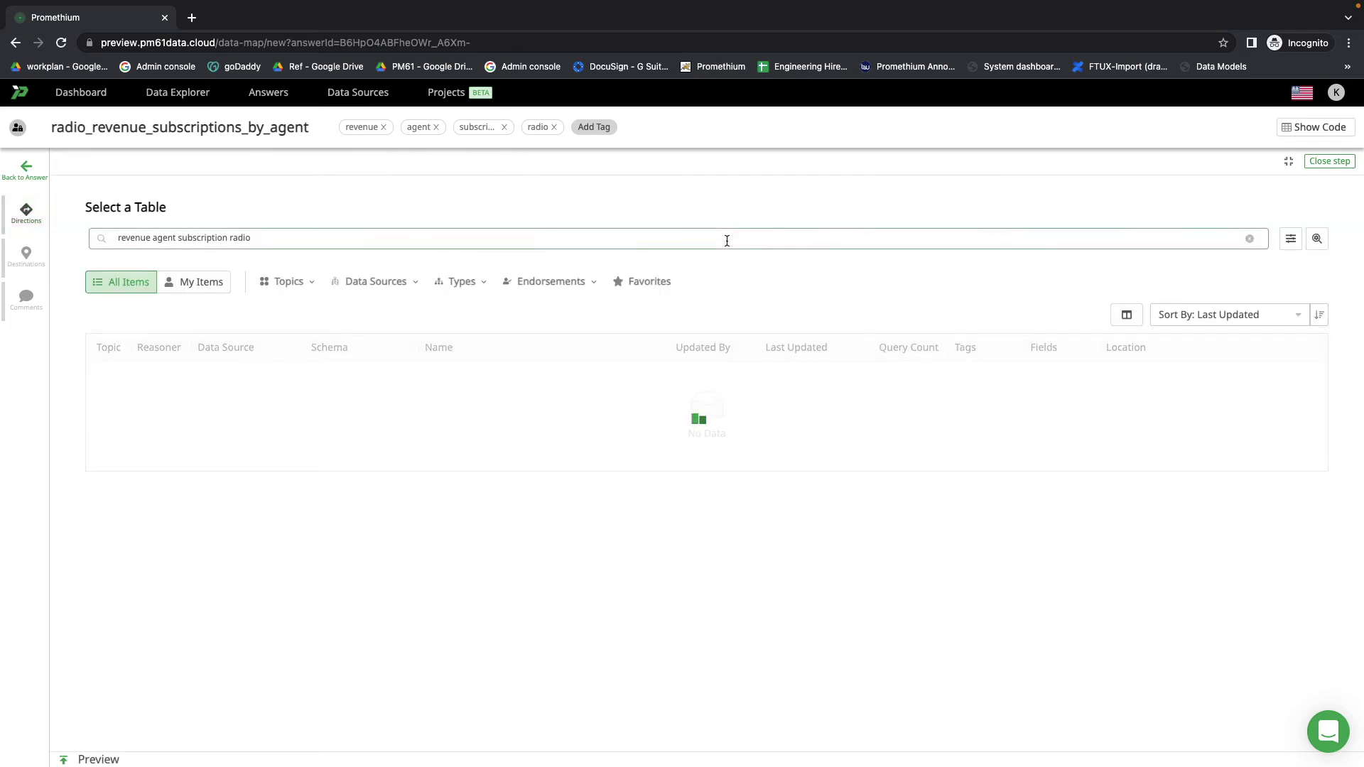
click(1211, 314)
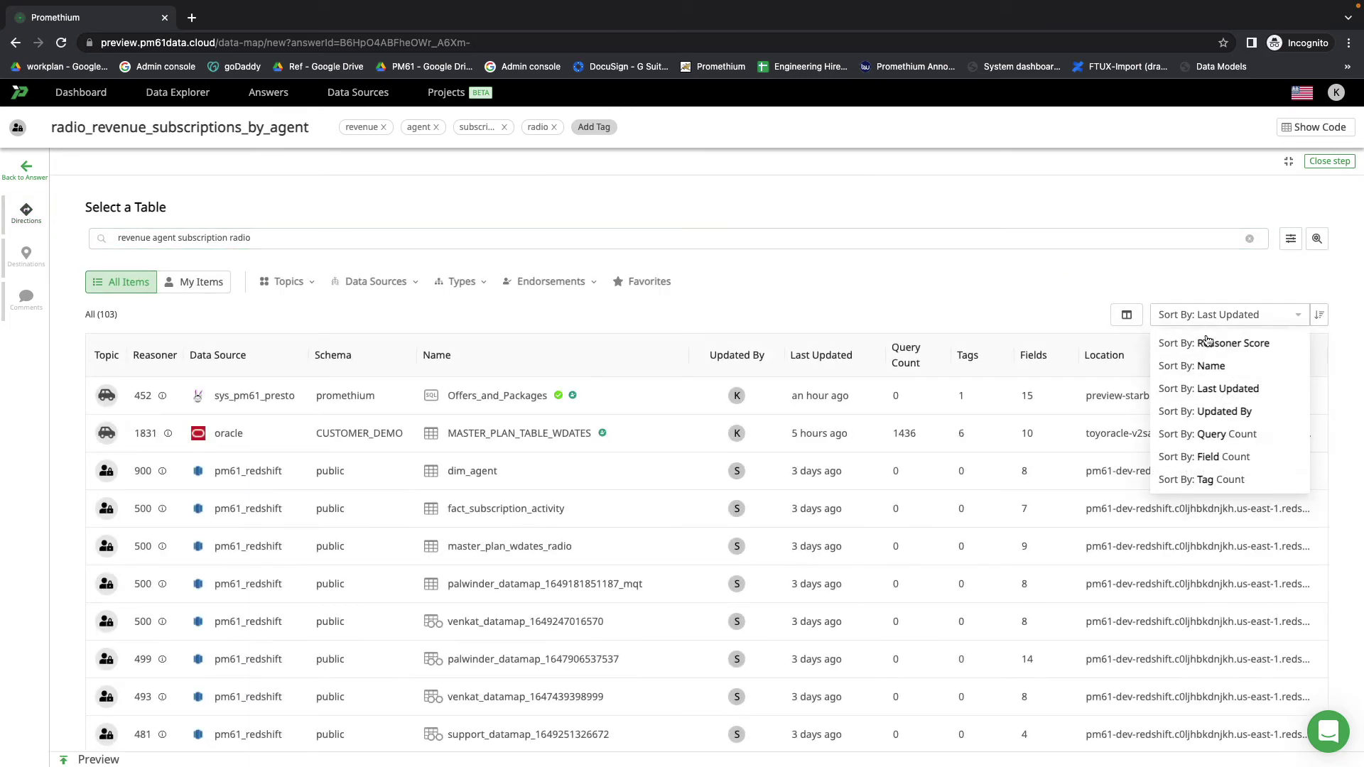
click(1205, 344)
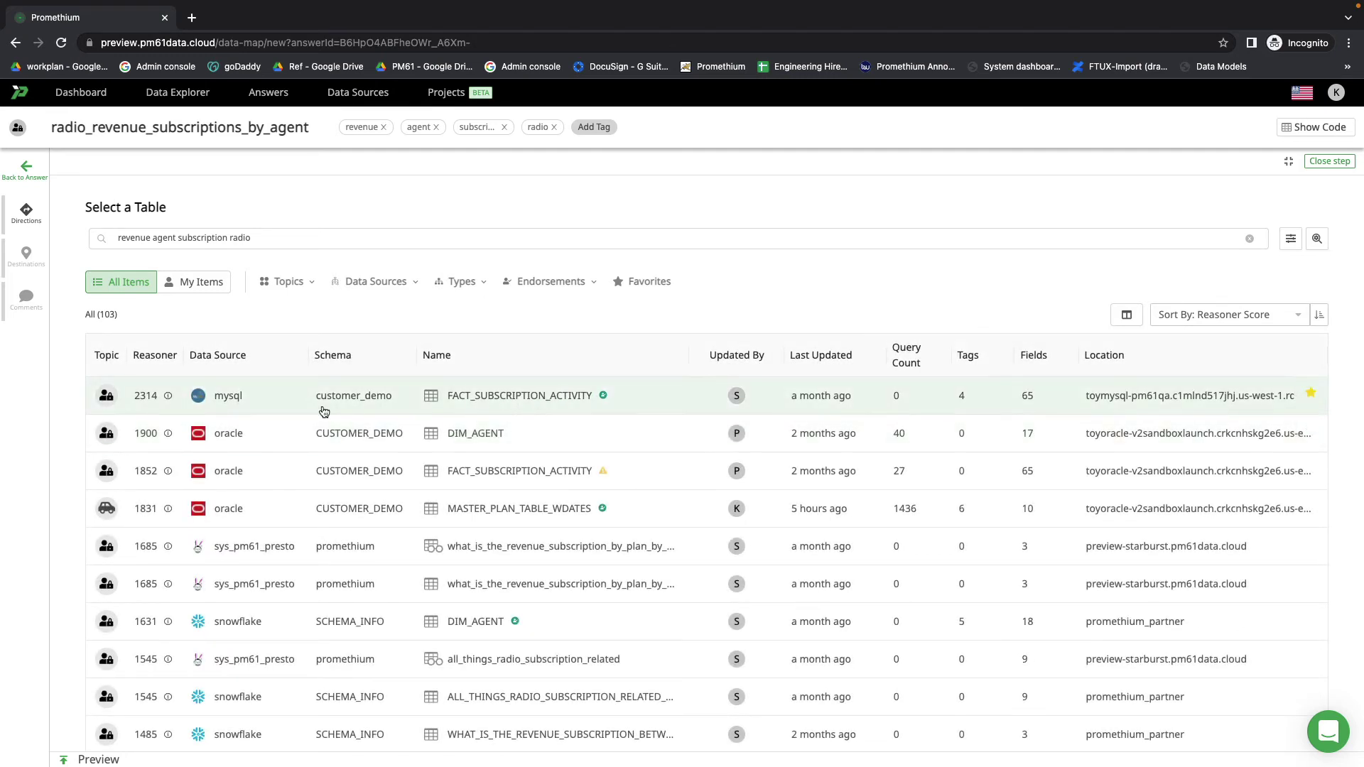
Step: Show only endorsed tables and open the FACT_SUBSCRIPTION_ACTIVITY details
mouse_move(169, 400)
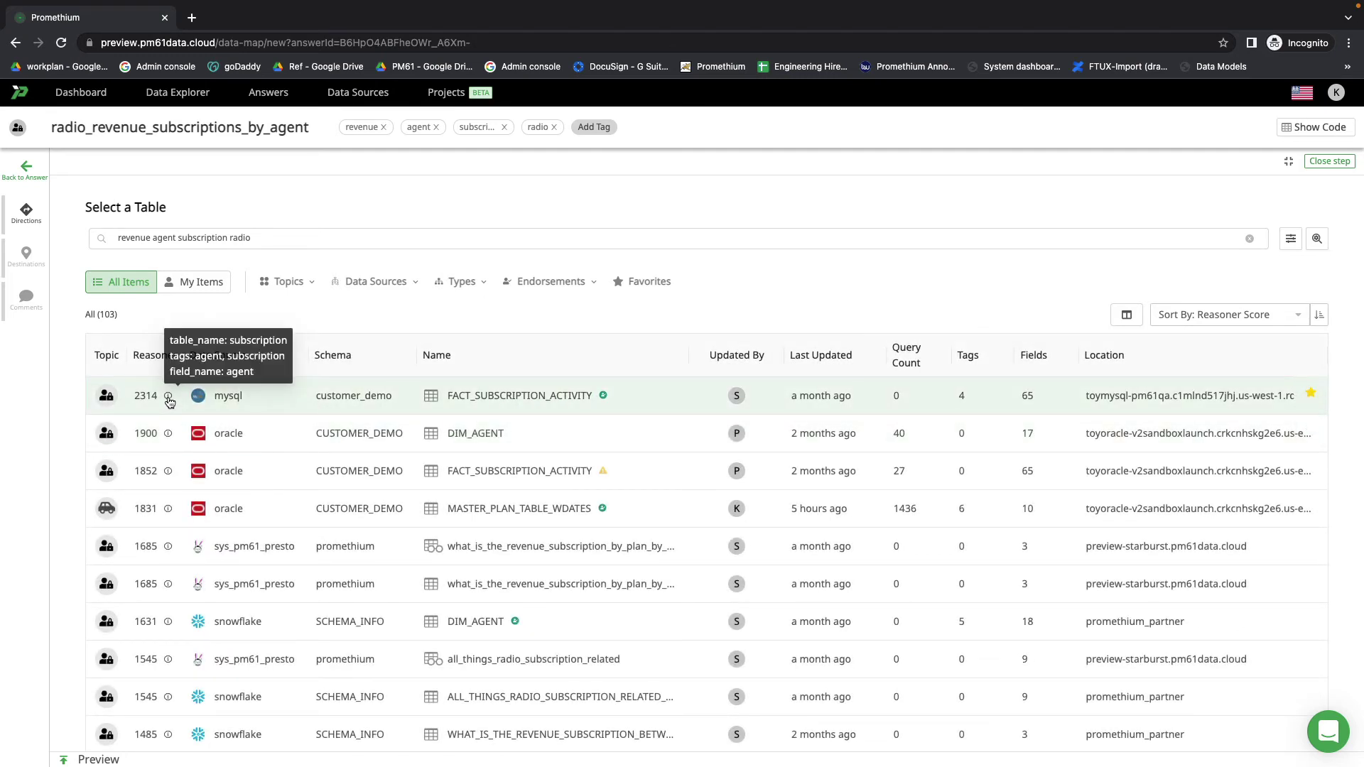
click(549, 284)
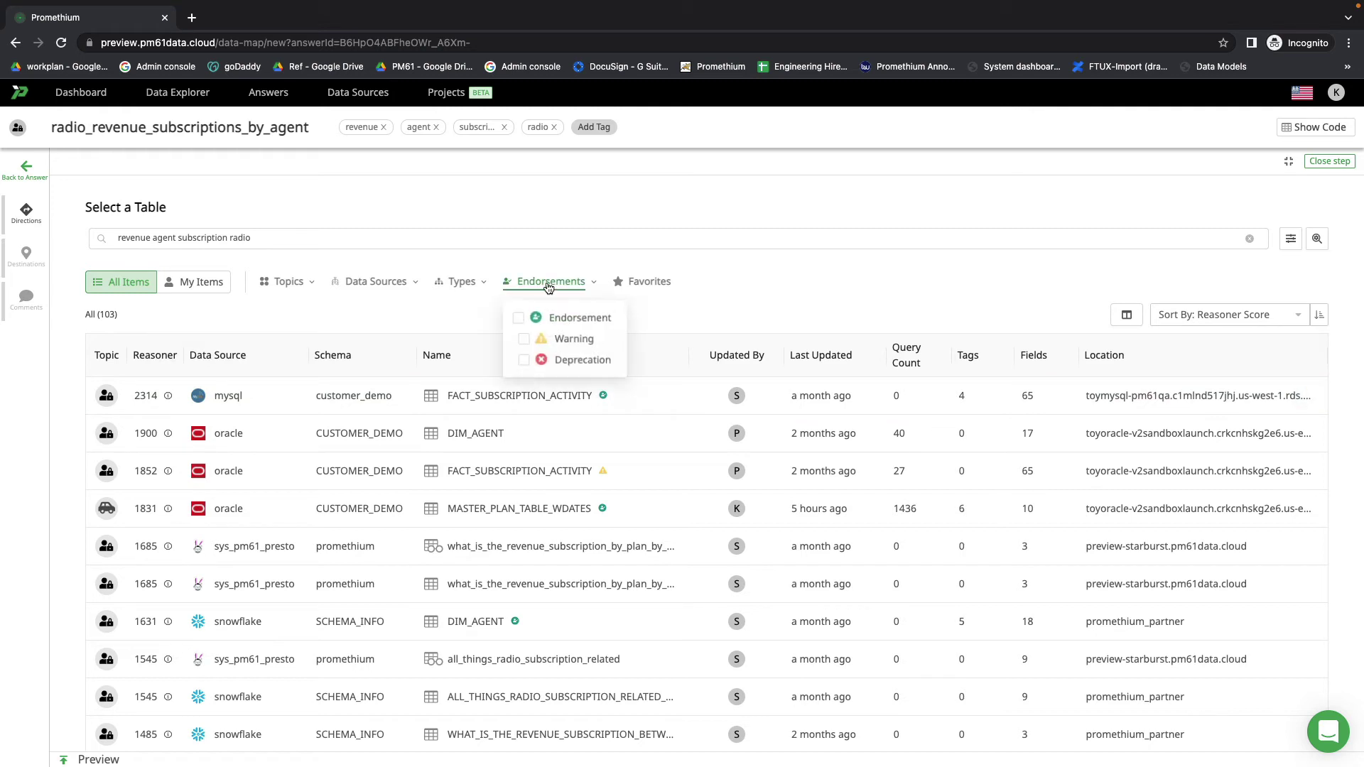
click(519, 319)
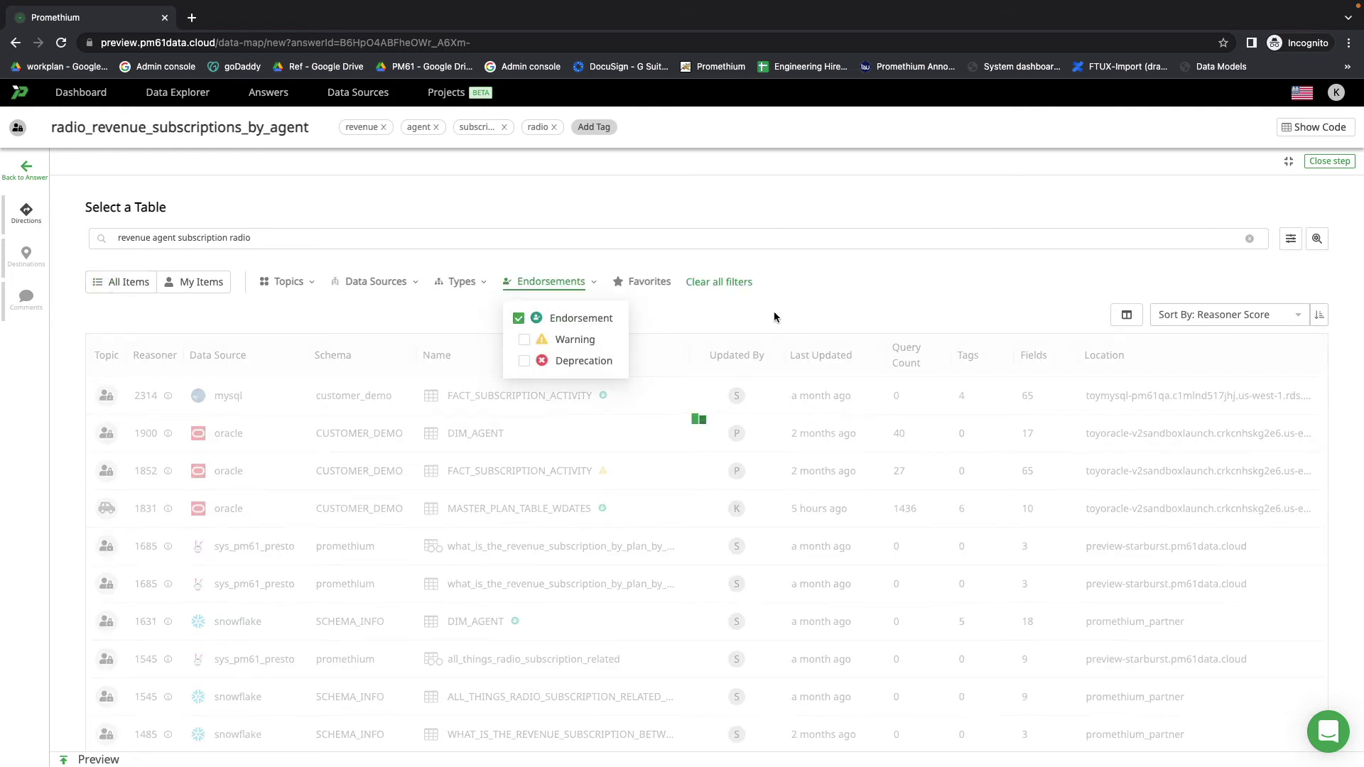
click(773, 314)
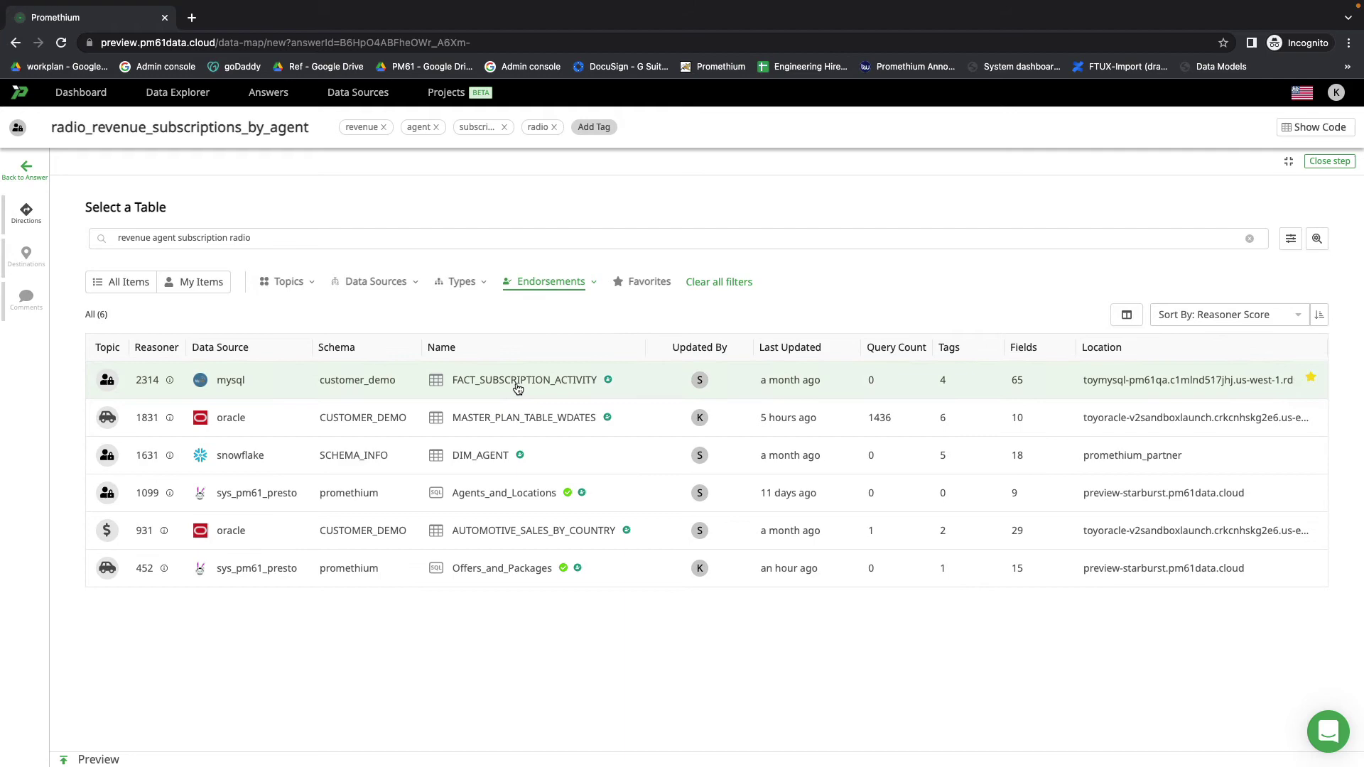
click(517, 386)
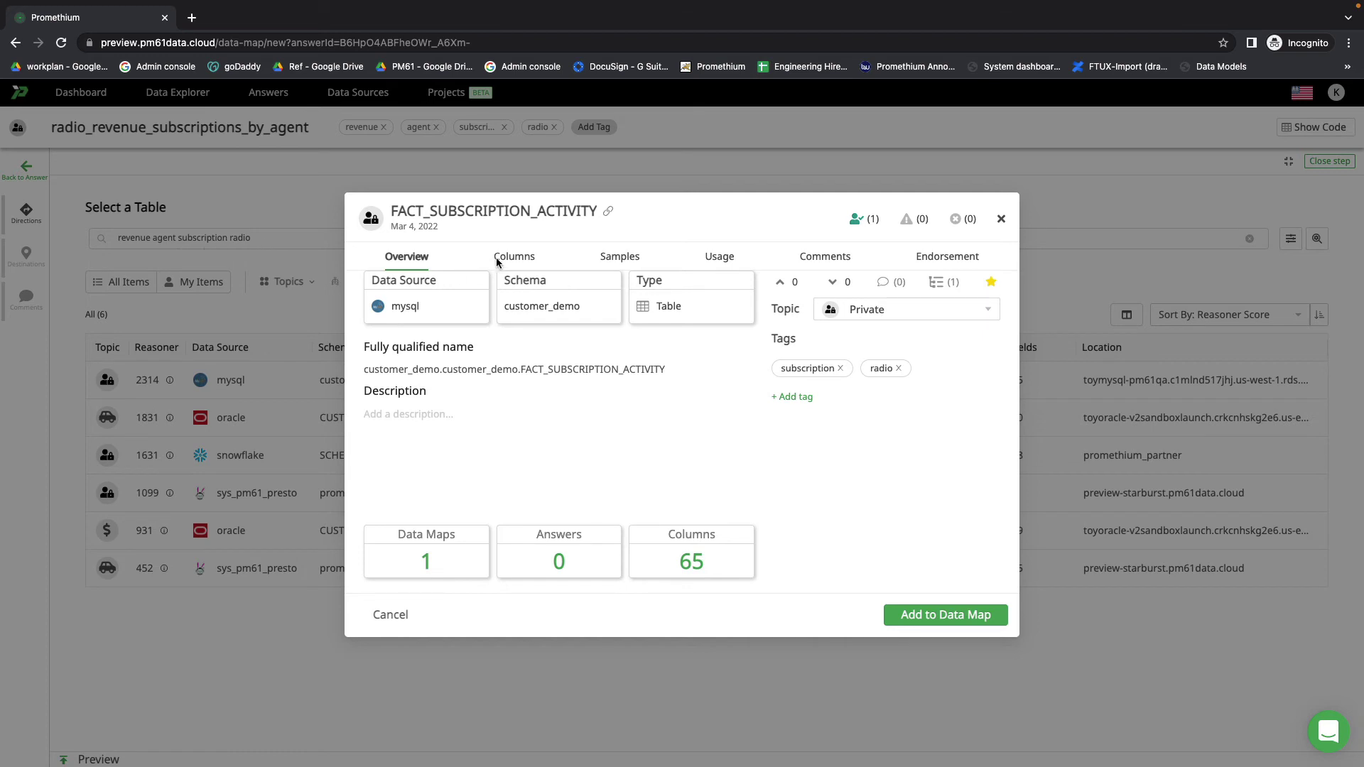
Step: Preview up to 1000 sample rows of FACT_SUBSCRIPTION_ACTIVITY and browse across them
click(605, 260)
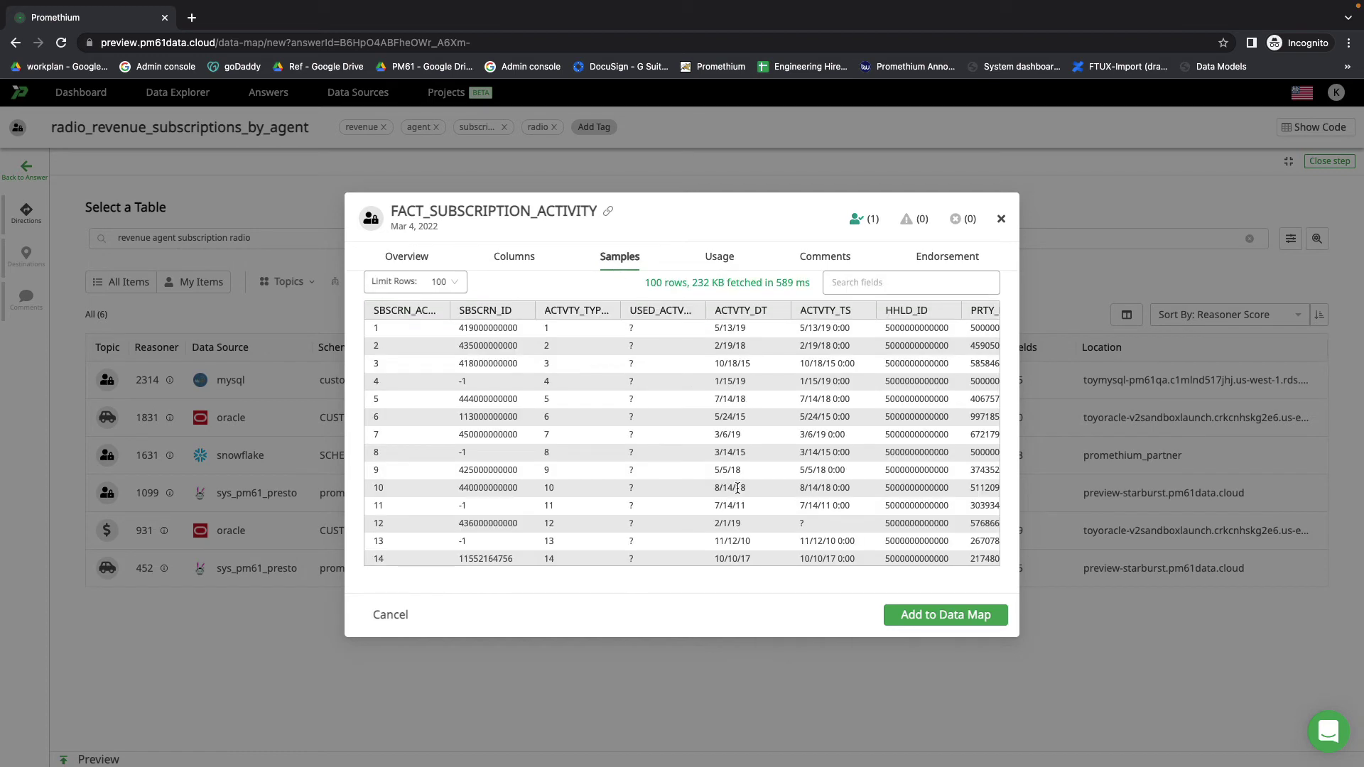
scroll(738, 488, right, 5)
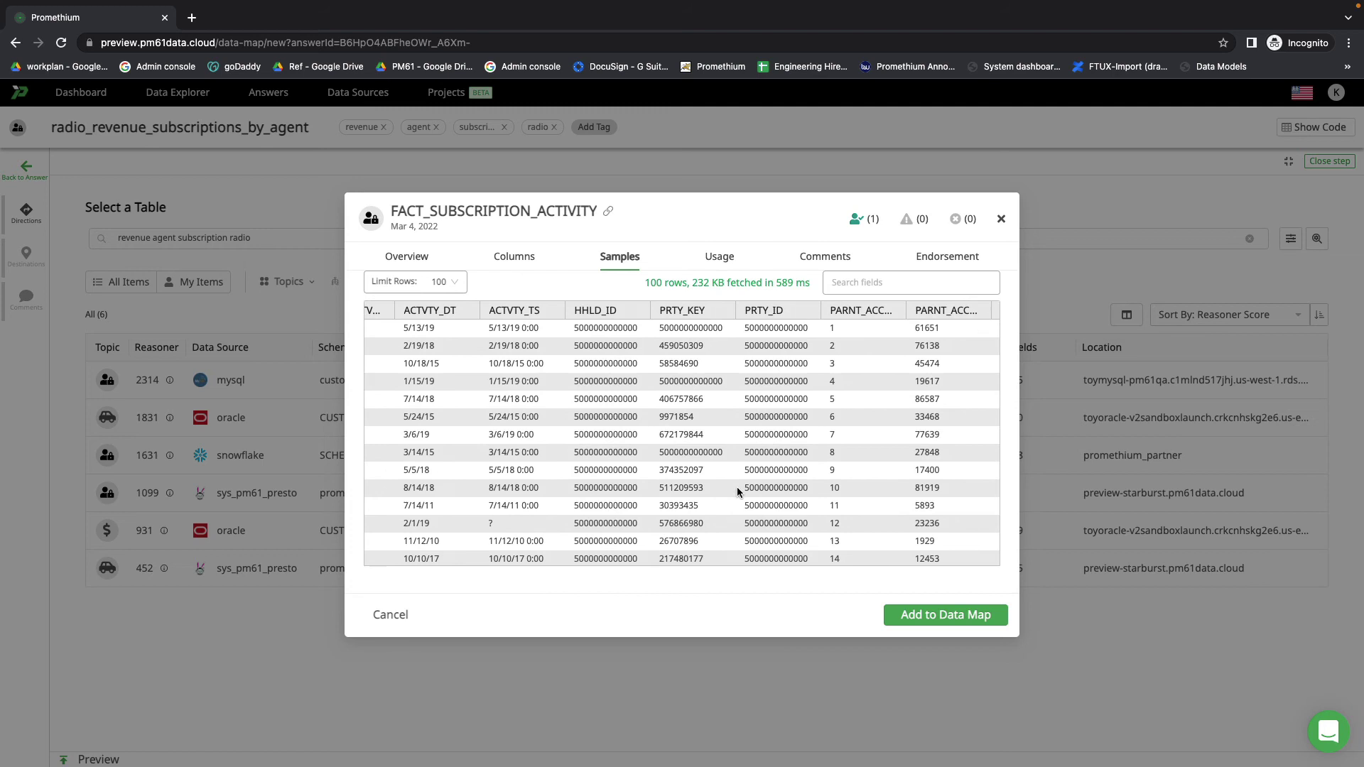
click(458, 287)
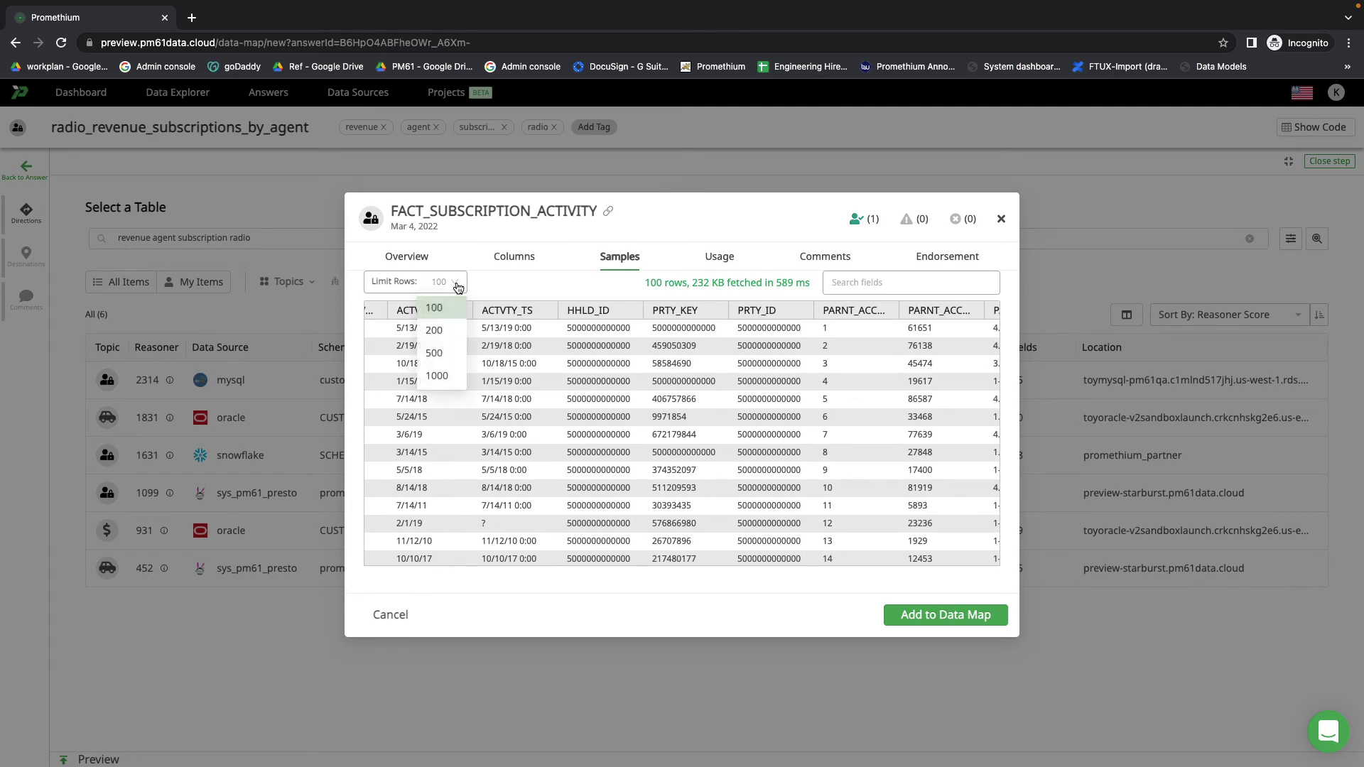
click(442, 375)
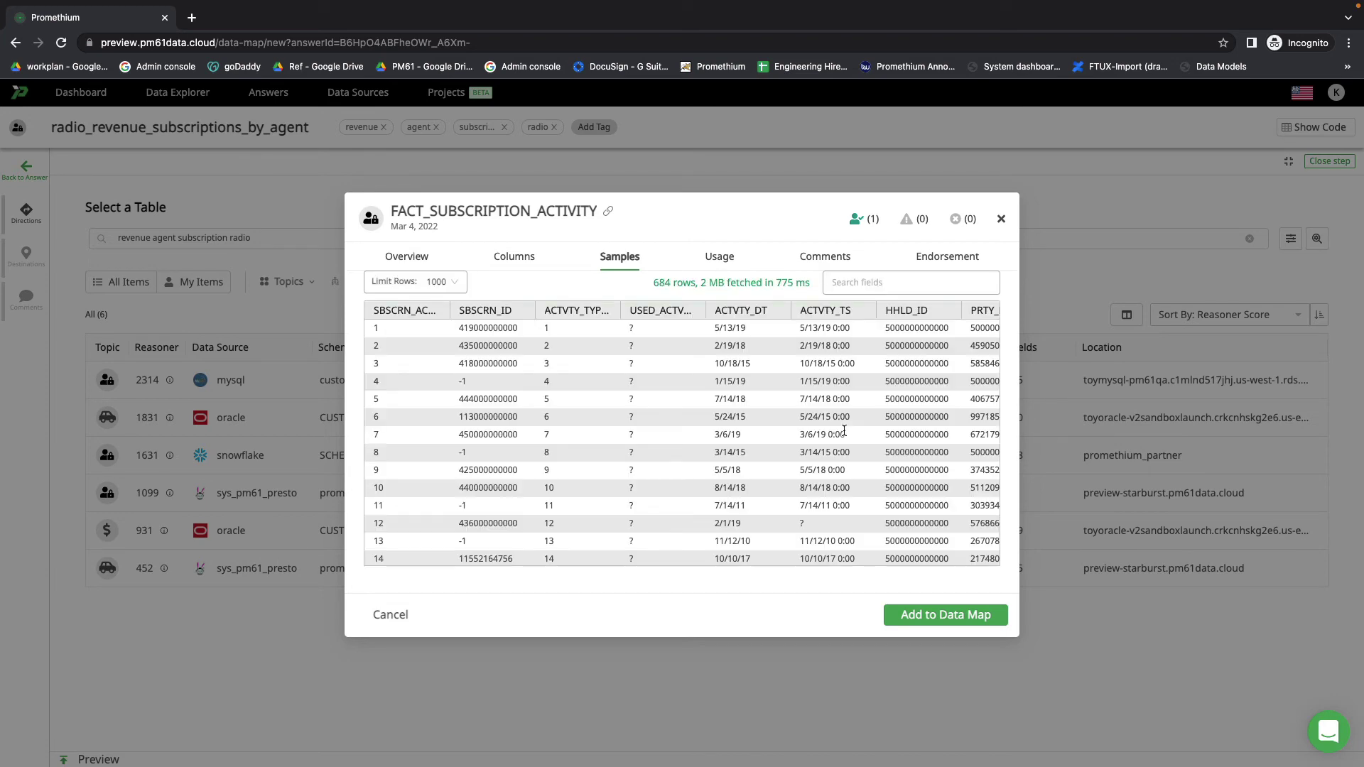
scroll(844, 431, down, 2)
scroll(844, 433, right, 3)
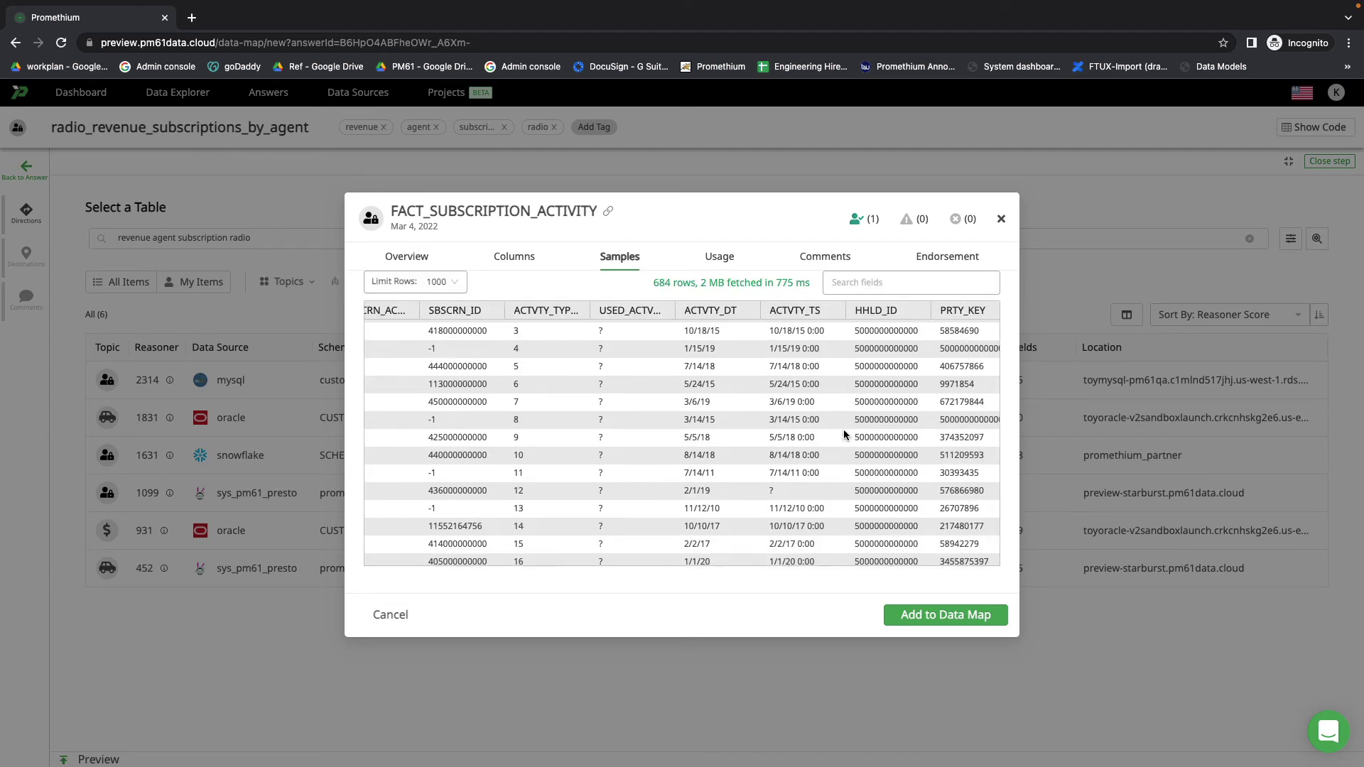
scroll(844, 433, right, 5)
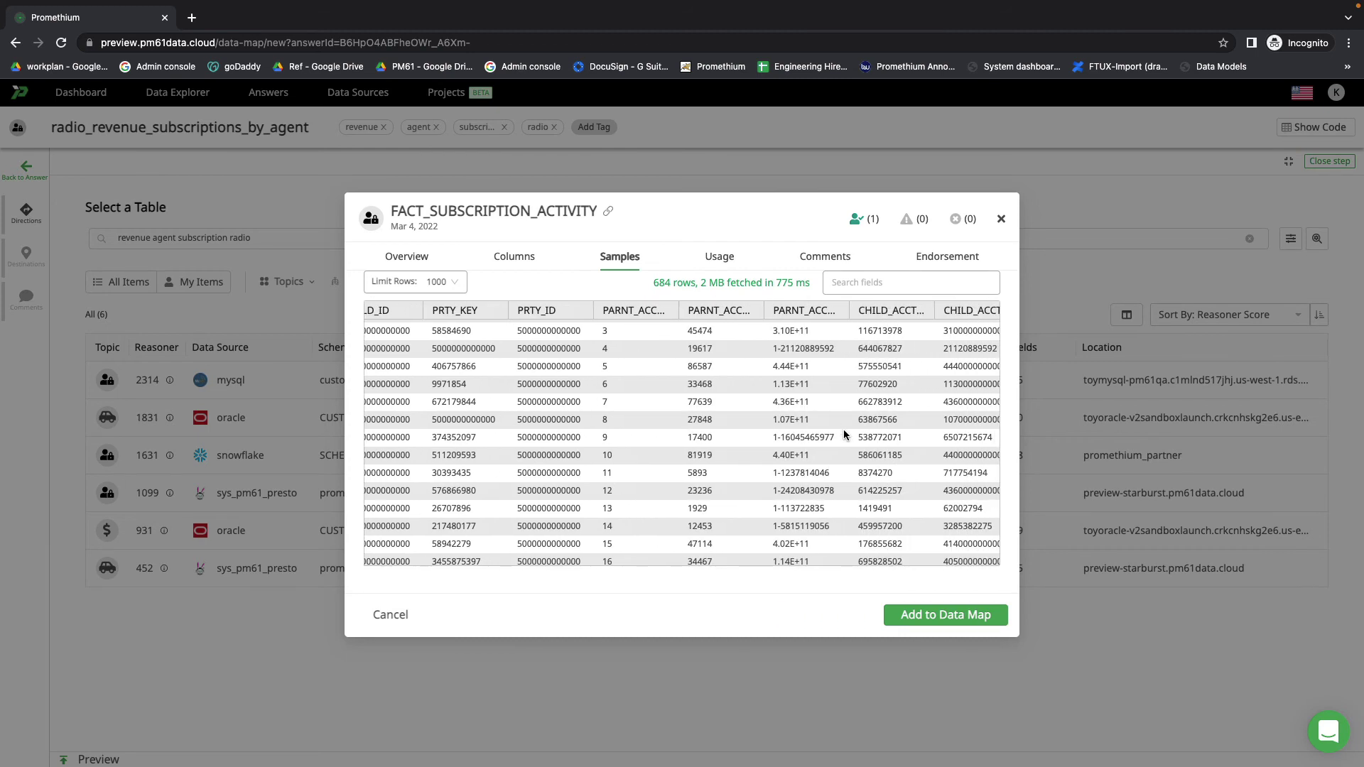
scroll(844, 433, right, 5)
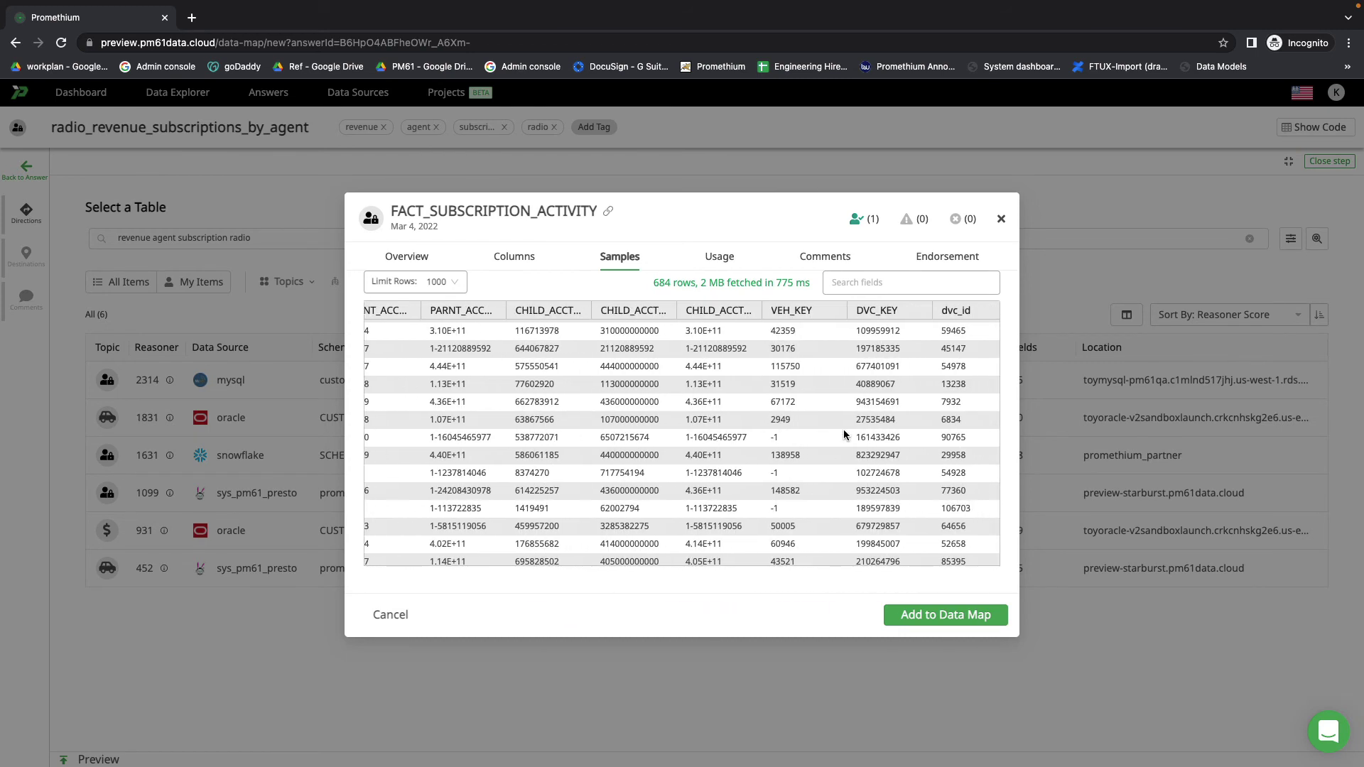
scroll(844, 433, right, 5)
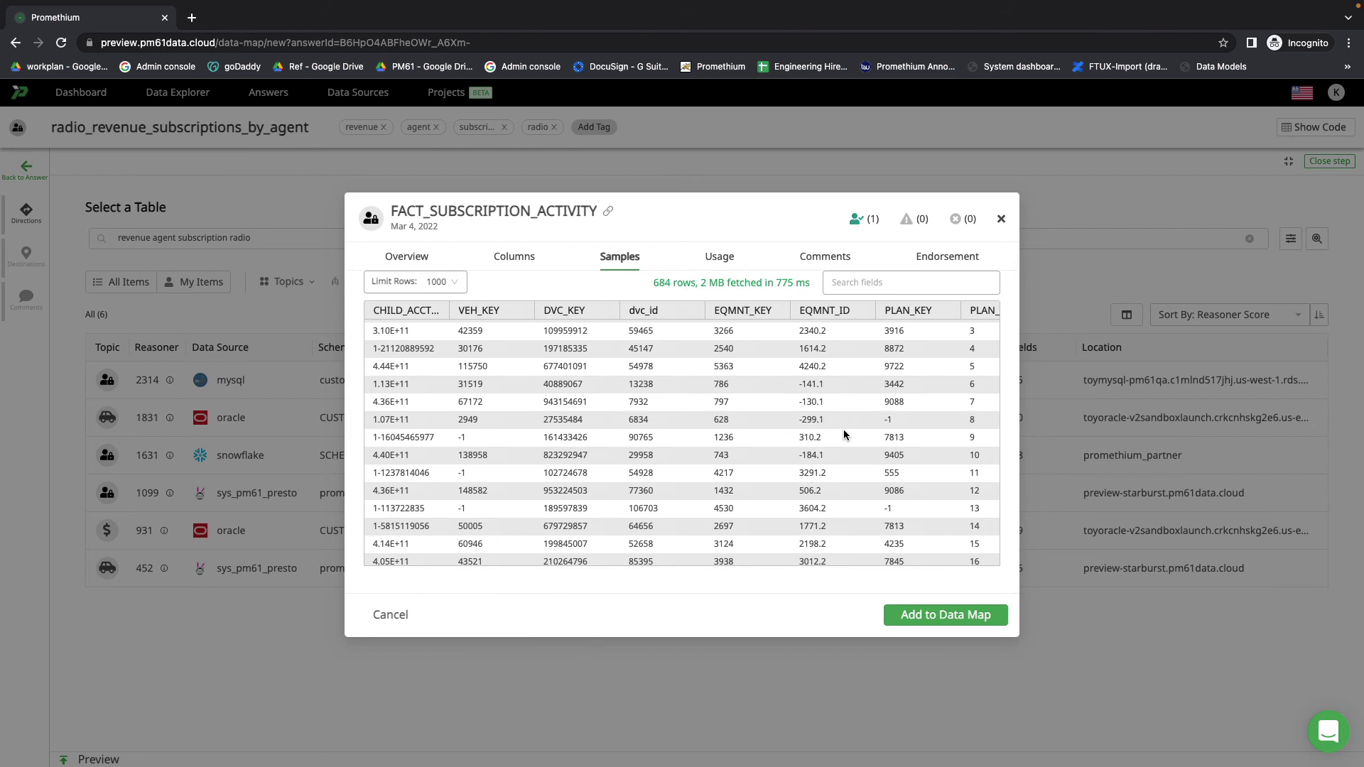
scroll(844, 434, right, 5)
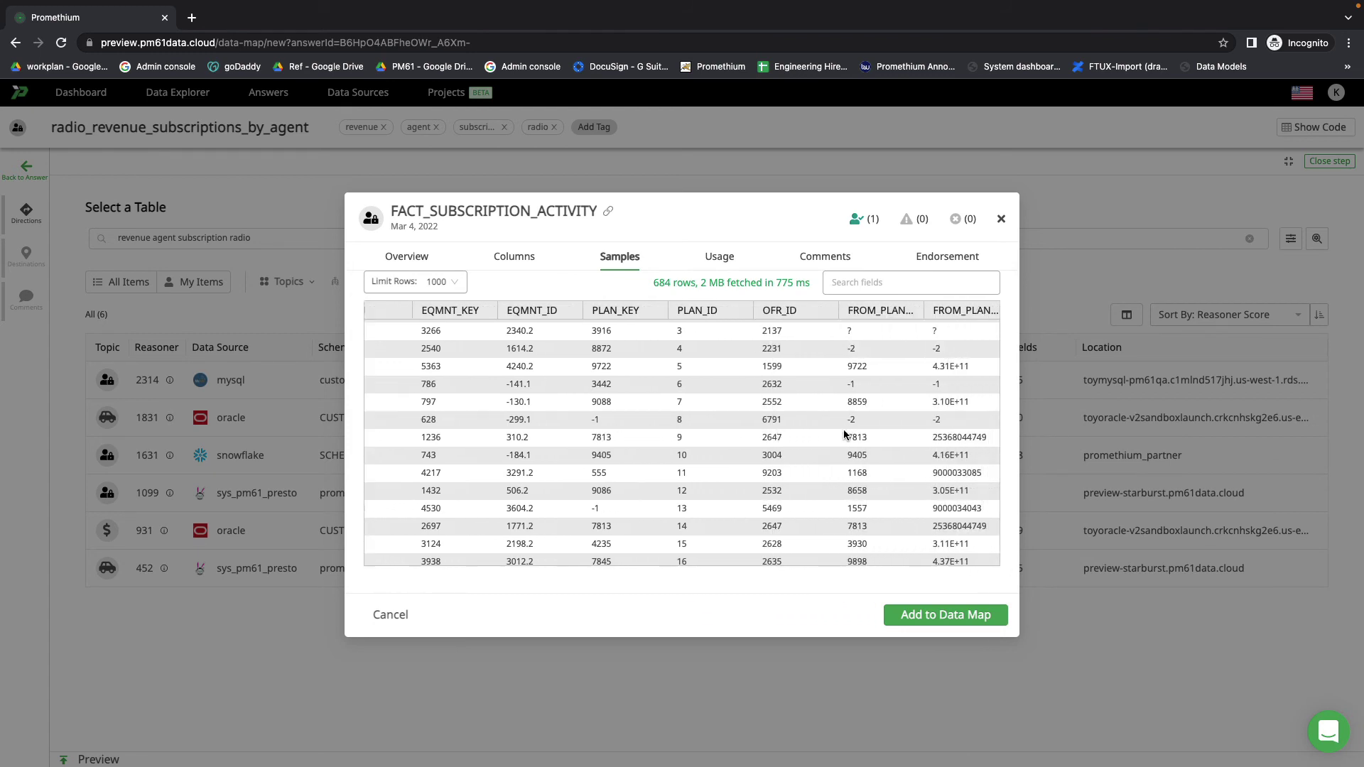
scroll(843, 435, right, 3)
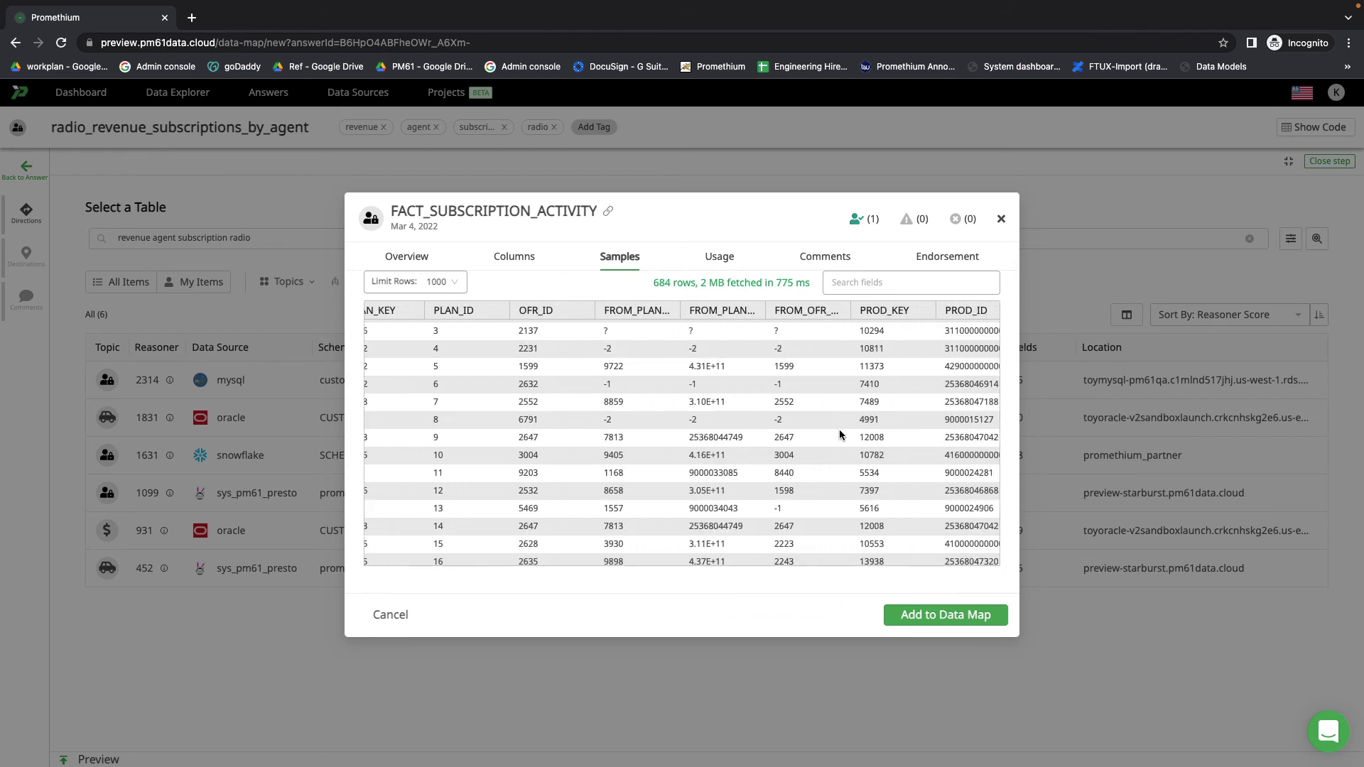
scroll(881, 318, right, 3)
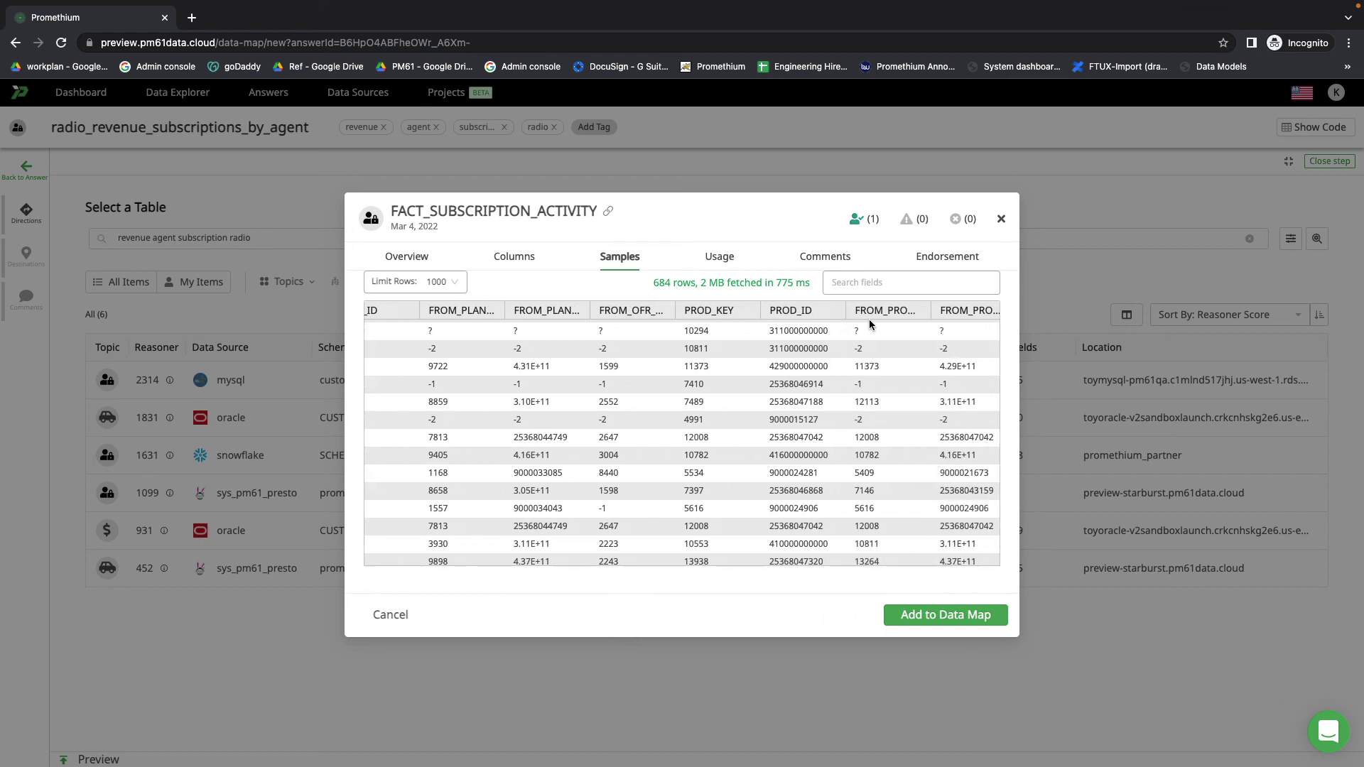
scroll(803, 318, right, 7)
scroll(667, 418, down, 2)
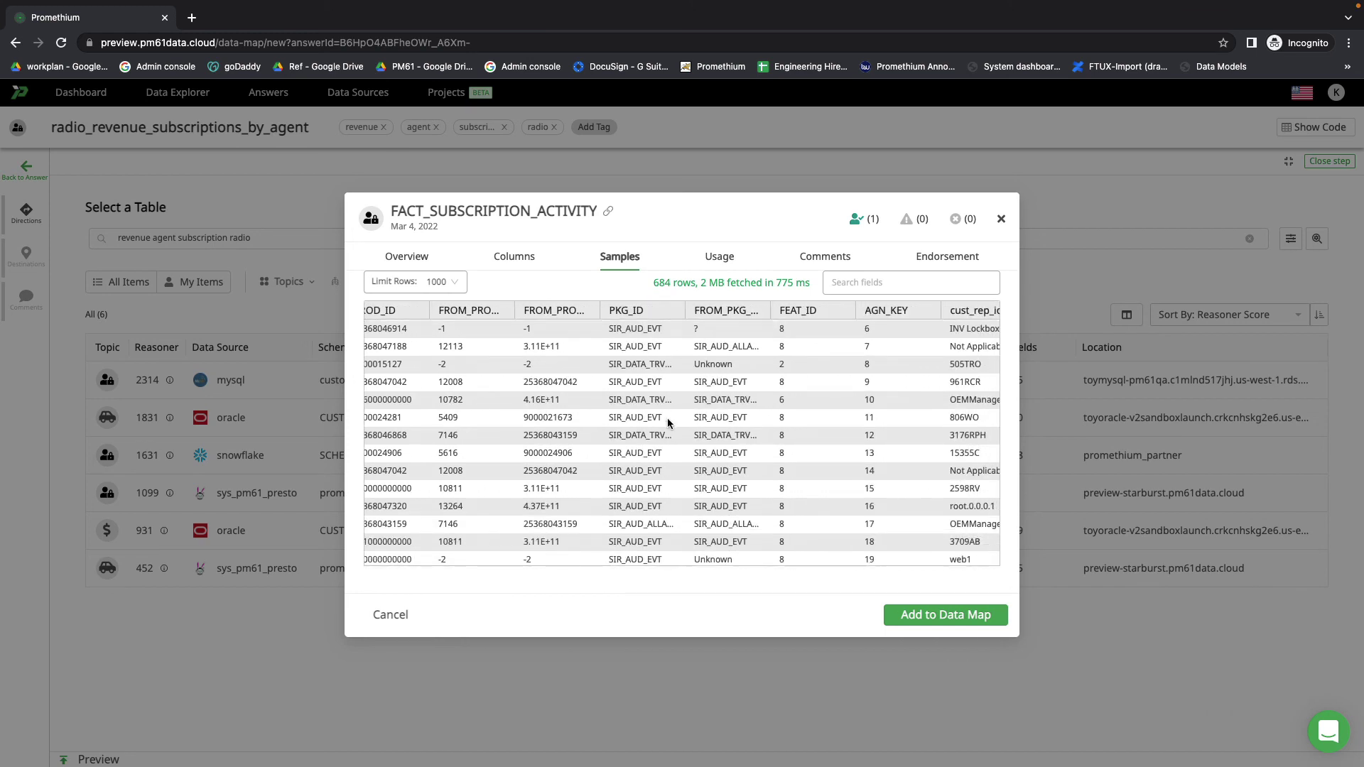
Step: Review the table's columns and add FACT_SUBSCRIPTION_ACTIVITY to the data map
click(516, 259)
scroll(559, 432, down, 1)
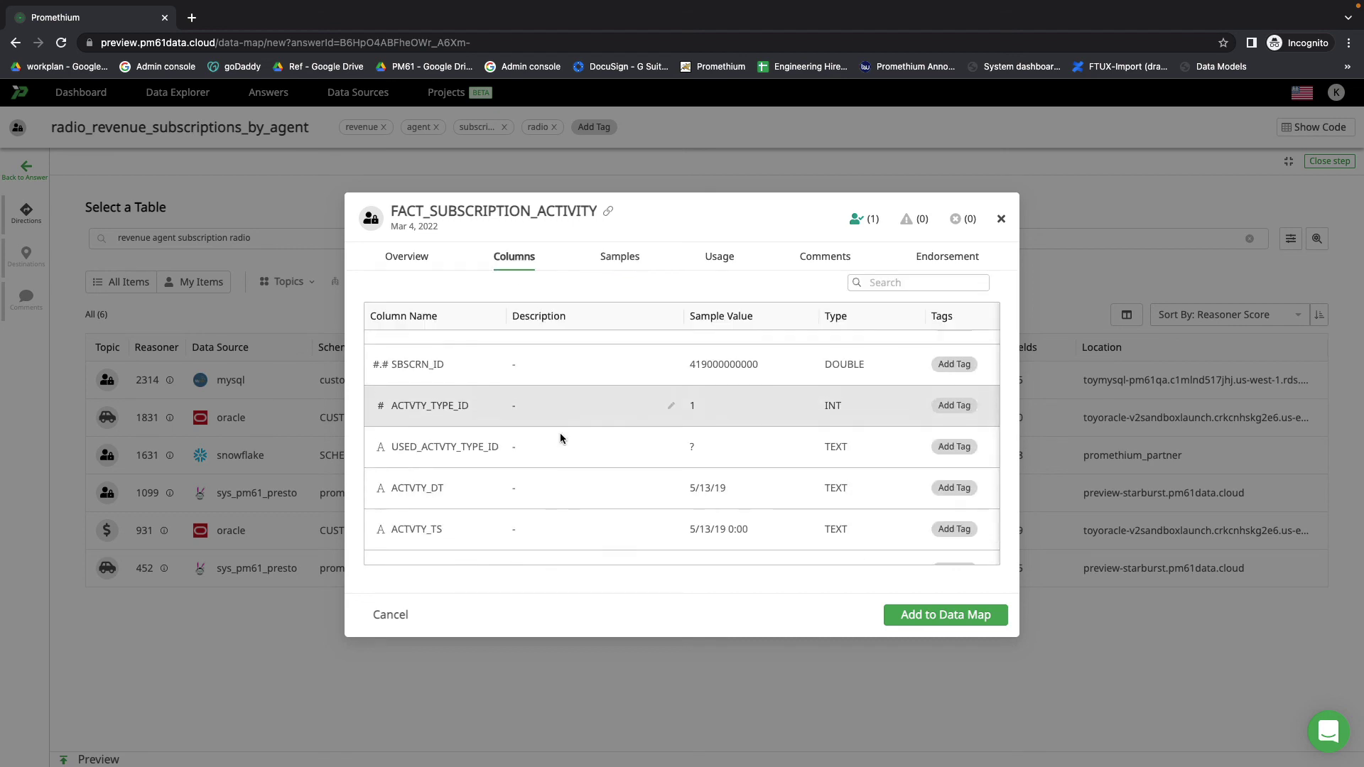
scroll(764, 452, down, 6)
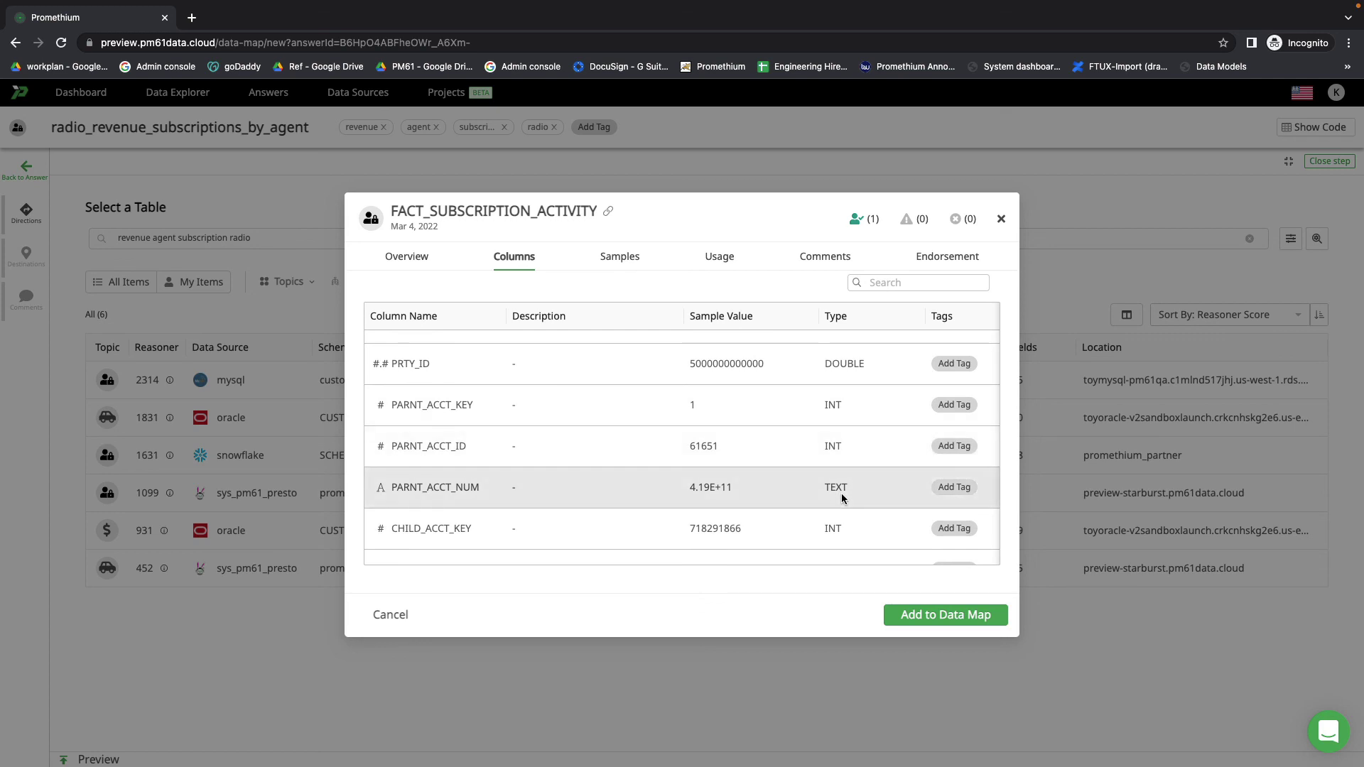
click(970, 615)
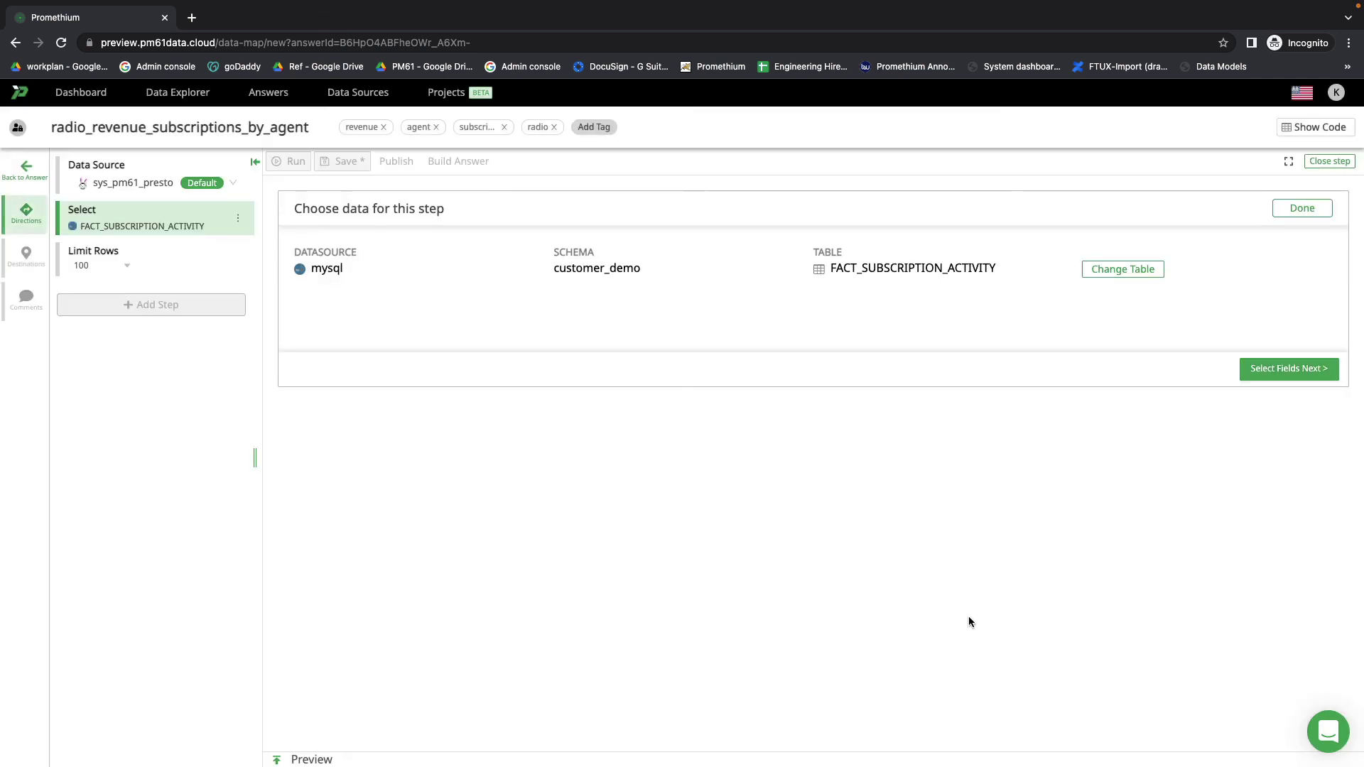